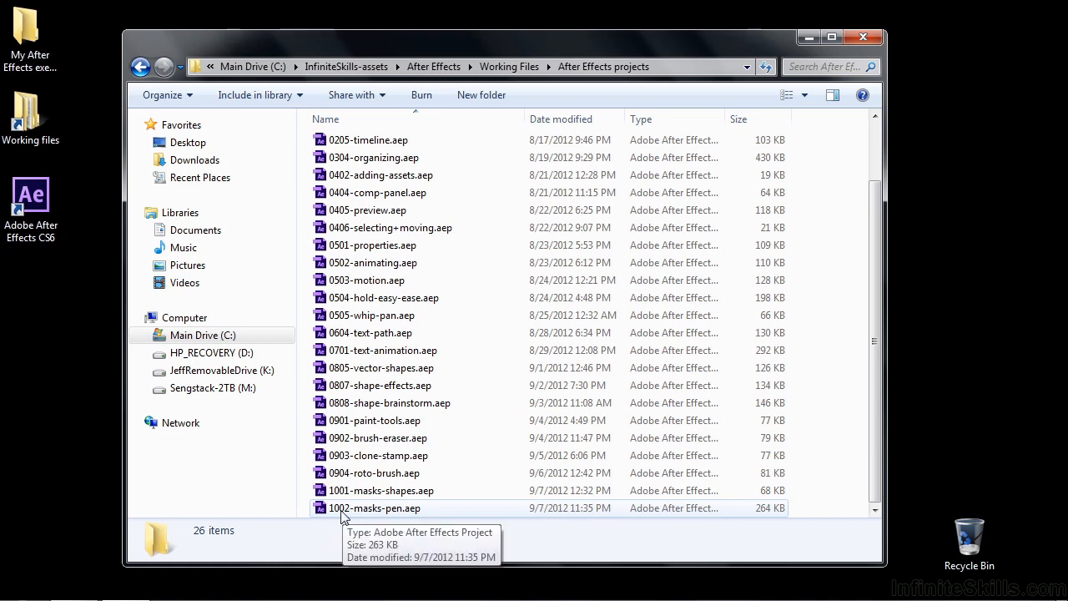
Open the project 1002-masks-pen.aep and view its making waves, portrait and bowls compositions.
{"action": "double_click", "coordinate": [342, 515]}
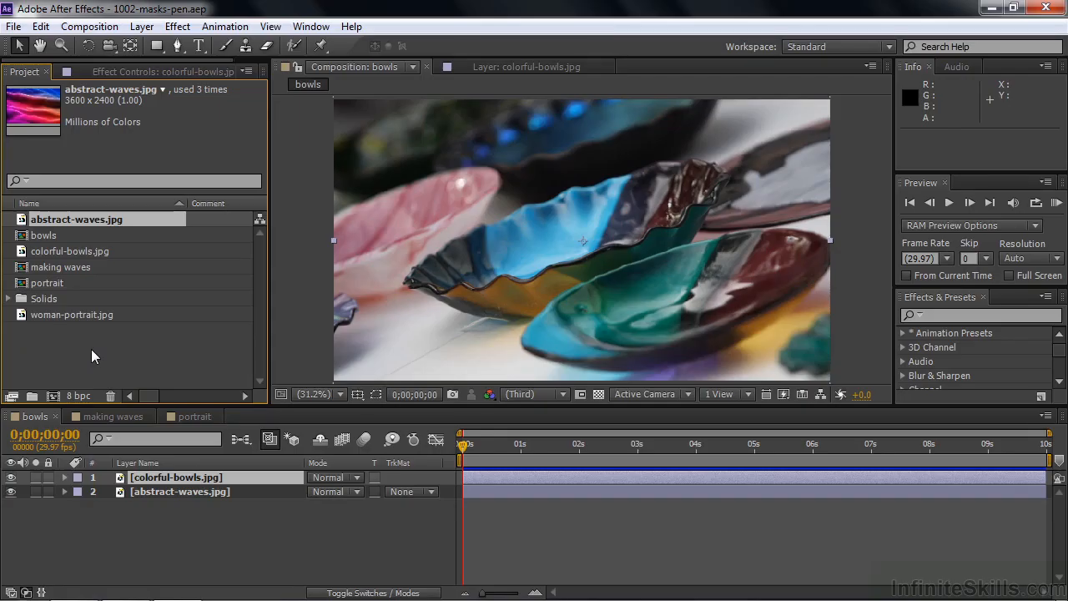
{"action": "left_click", "coordinate": [94, 419]}
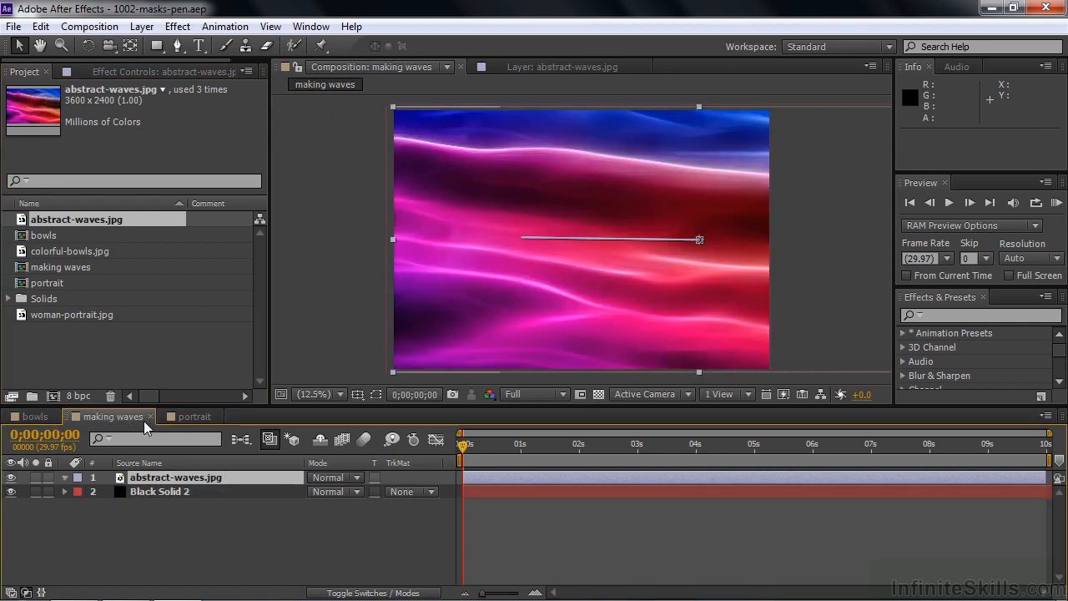
{"action": "left_click", "coordinate": [170, 416]}
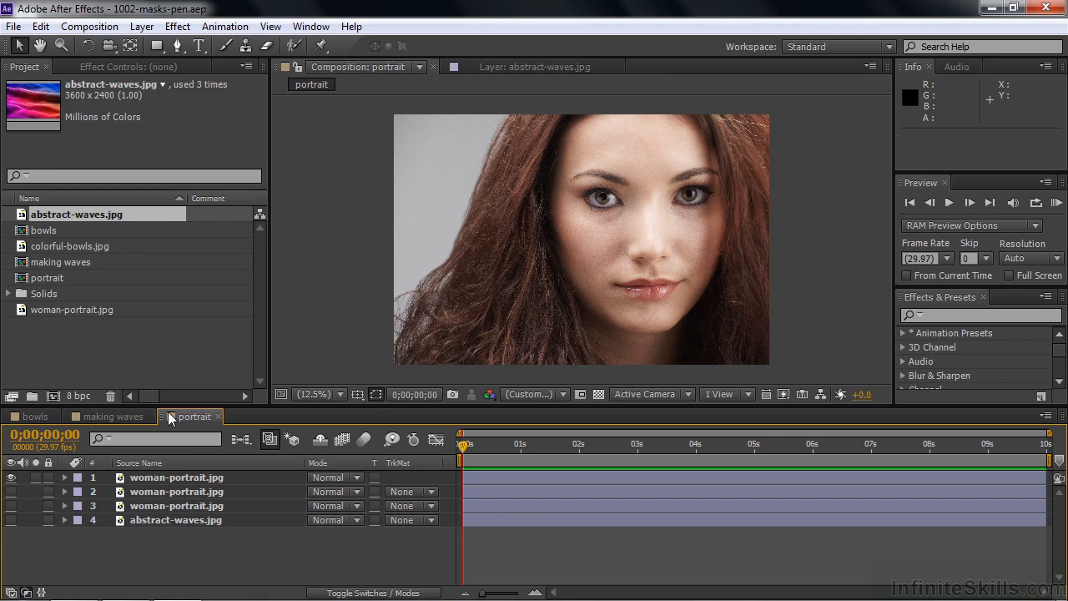
{"action": "left_click", "coordinate": [38, 417]}
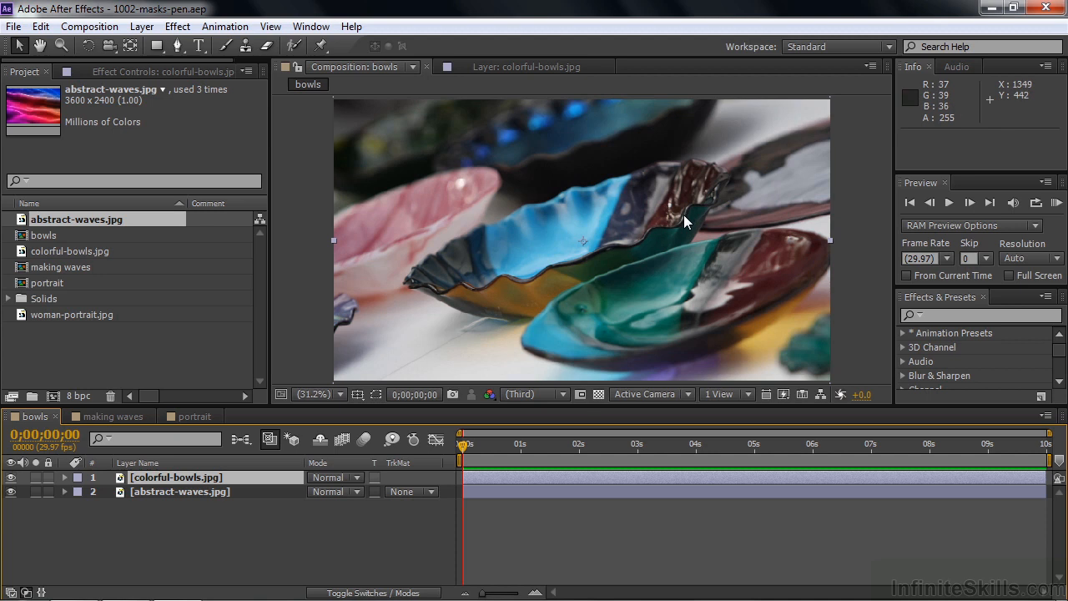
Hide and show the colorful-bowls.jpg layer to check the layer beneath it.
{"action": "left_click", "coordinate": [10, 477]}
{"action": "left_click", "coordinate": [11, 478]}
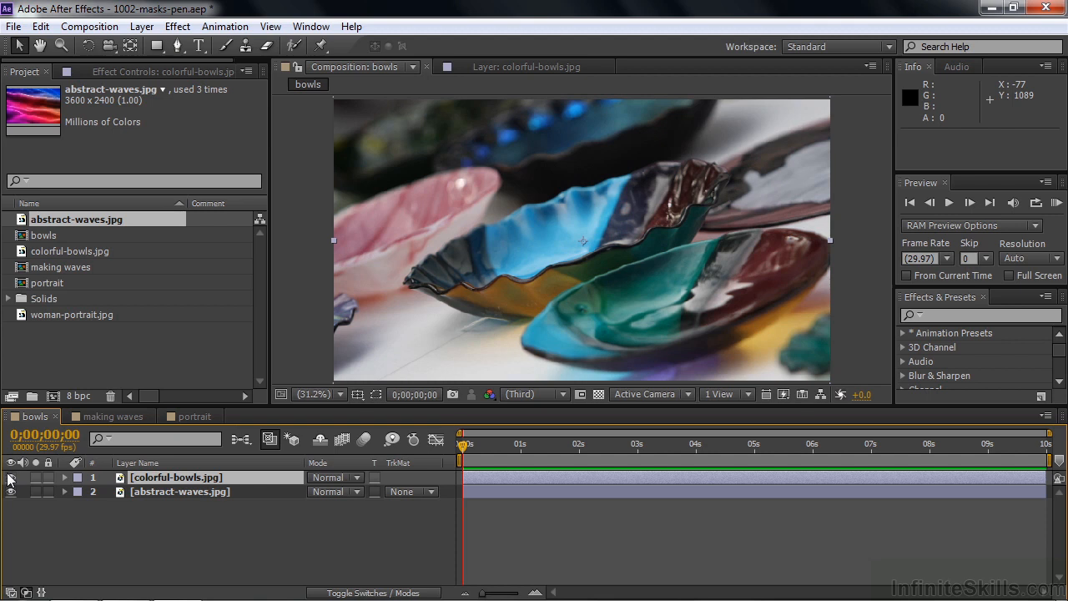
Draw a closed five-point shape over the bowls with the Pen tool while no layer is selected, and delete its shape layer.
{"action": "left_click", "coordinate": [47, 541]}
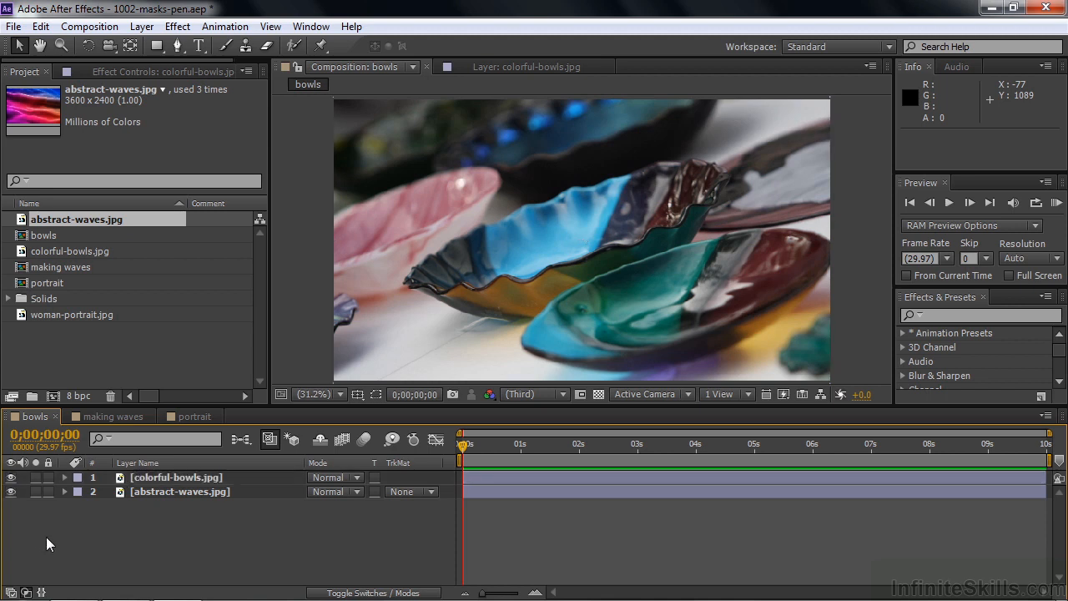
{"action": "left_click", "coordinate": [180, 46]}
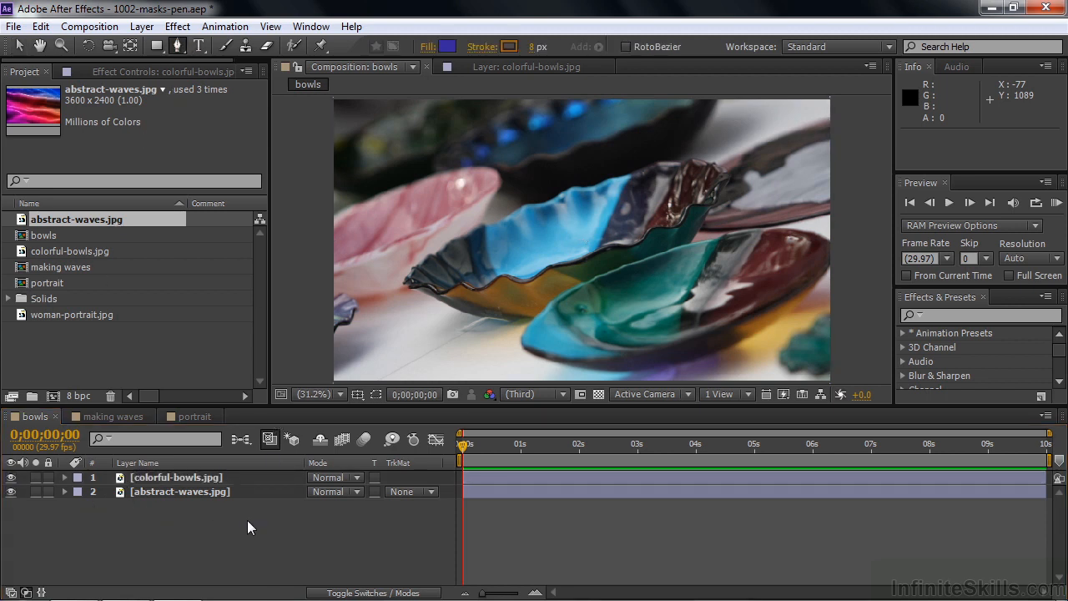
{"action": "left_click", "coordinate": [411, 192]}
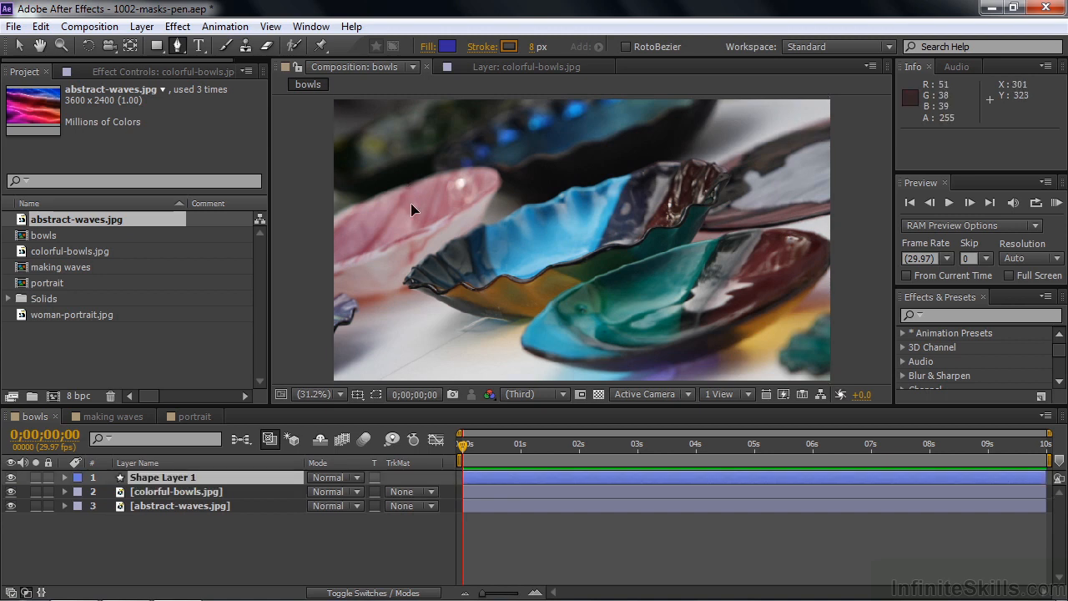
{"action": "left_click", "coordinate": [426, 223]}
{"action": "left_click", "coordinate": [587, 267]}
{"action": "left_click", "coordinate": [639, 174]}
{"action": "left_click", "coordinate": [569, 144]}
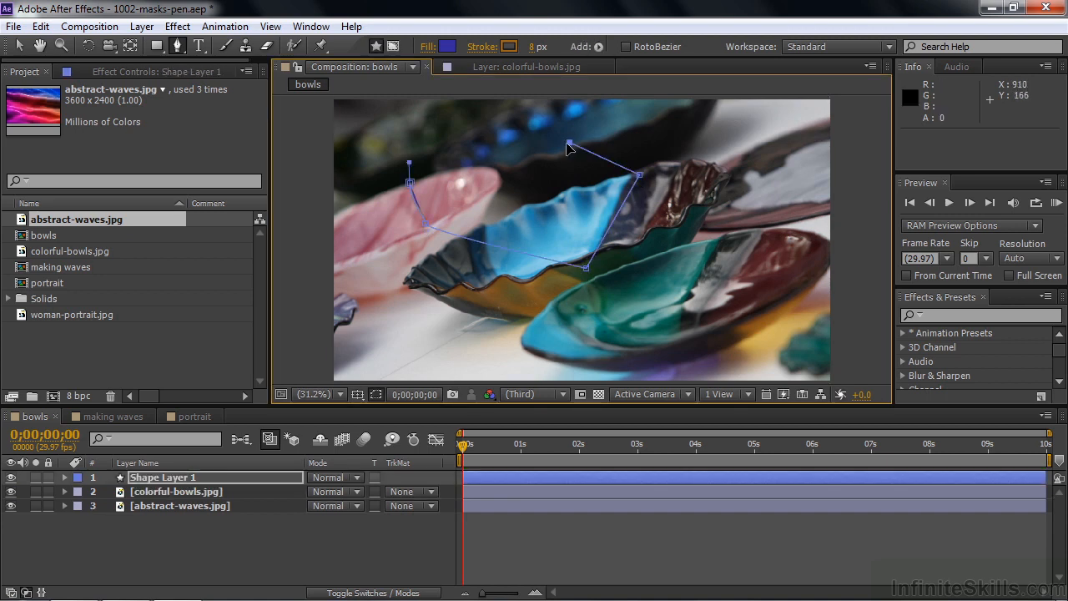
{"action": "left_click", "coordinate": [410, 183]}
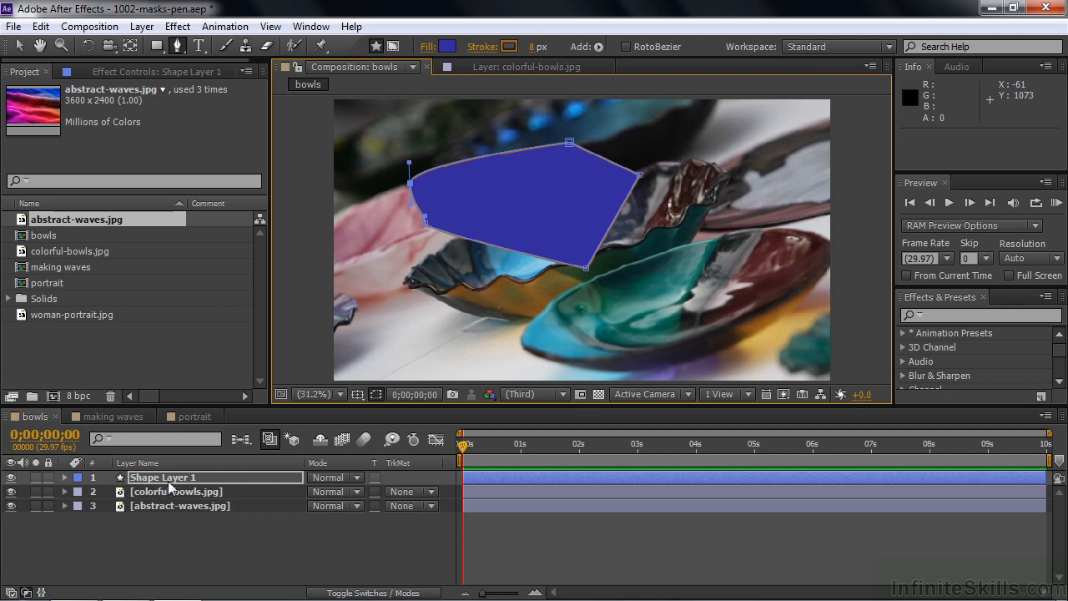
{"action": "left_click", "coordinate": [144, 484]}
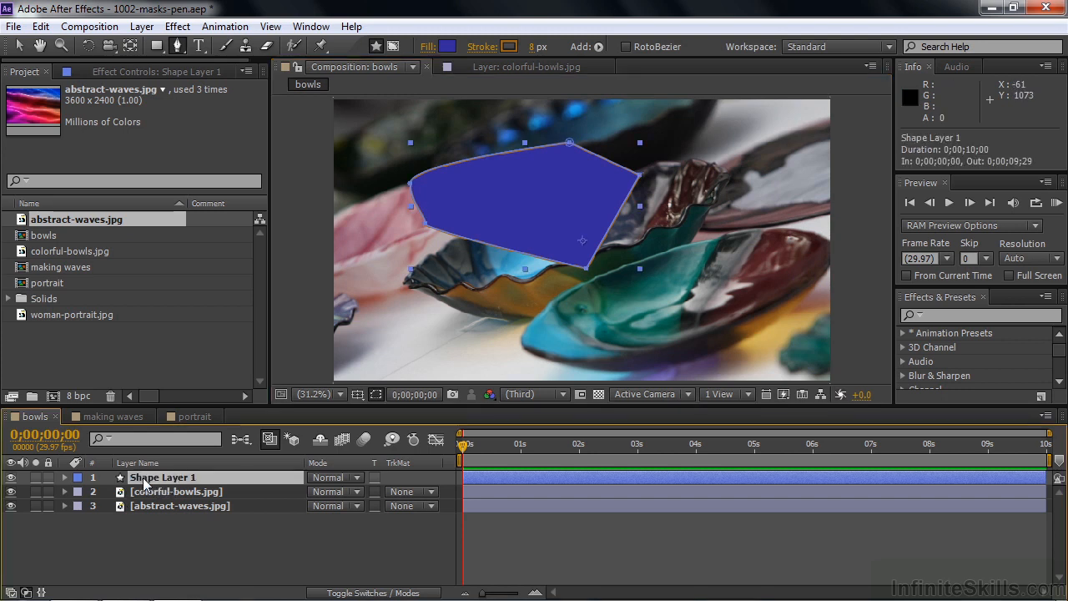
{"action": "key", "text": "Delete"}
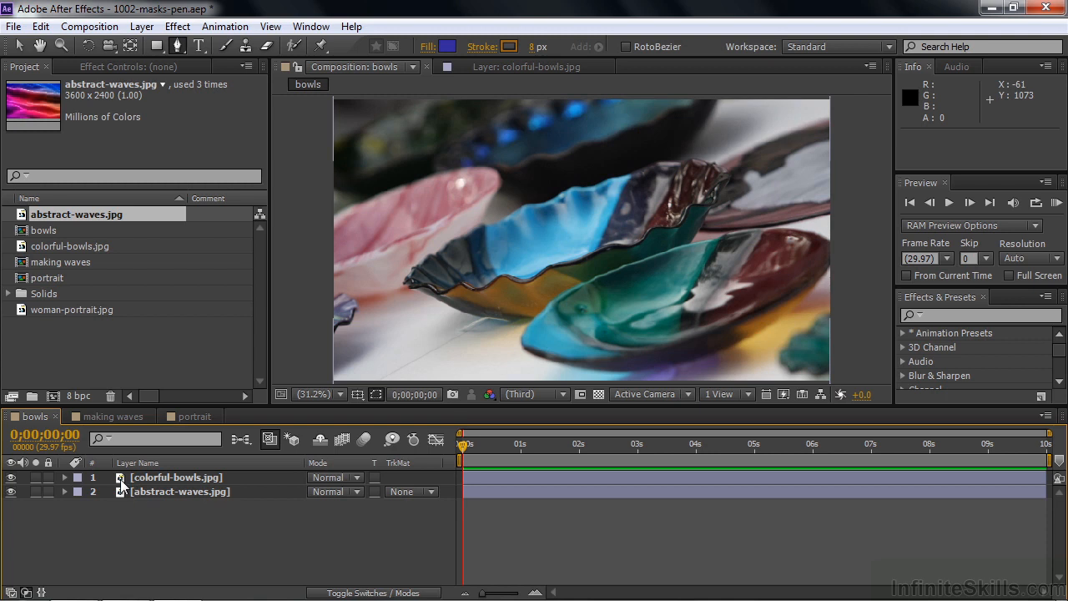
Enable RotoBezier for the Pen tool on the colorful-bowls.jpg layer and undo the stray new path.
{"action": "left_click", "coordinate": [120, 479]}
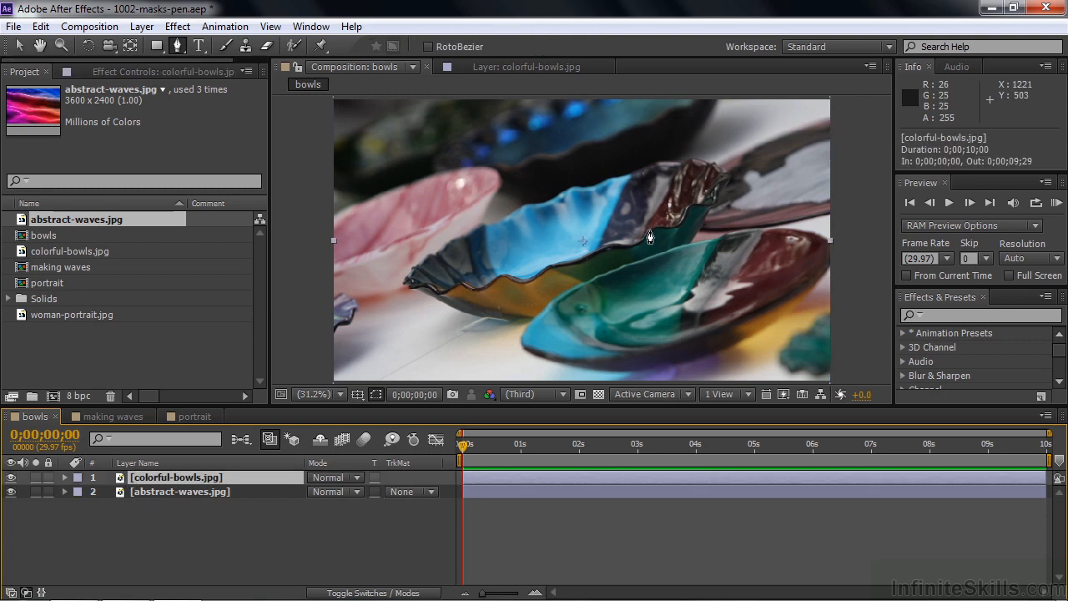
{"action": "left_click", "coordinate": [427, 46]}
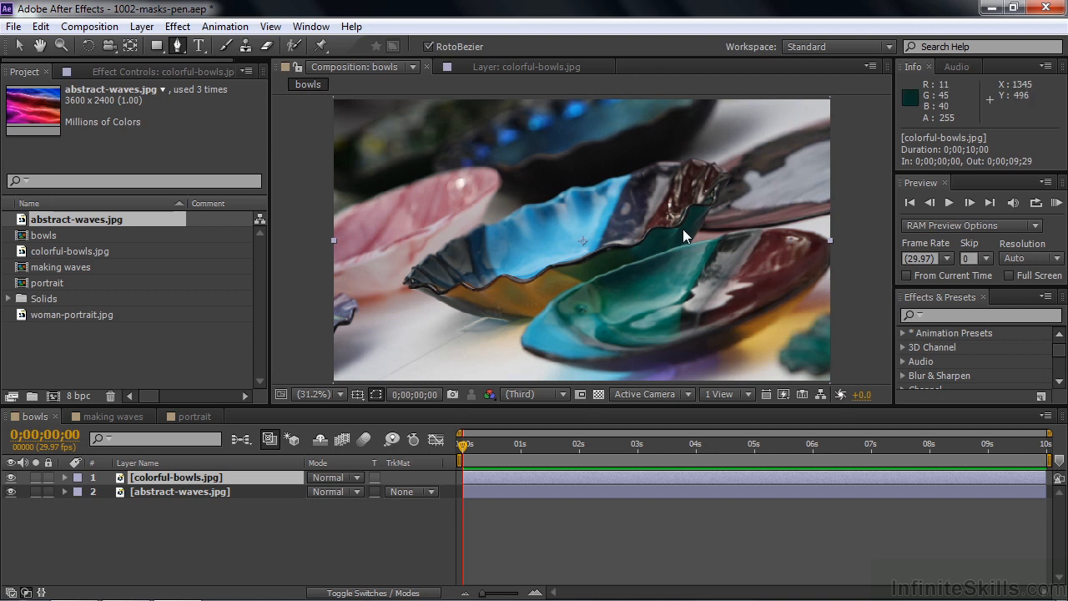
{"action": "key", "text": "period"}
{"action": "key", "text": "period"}
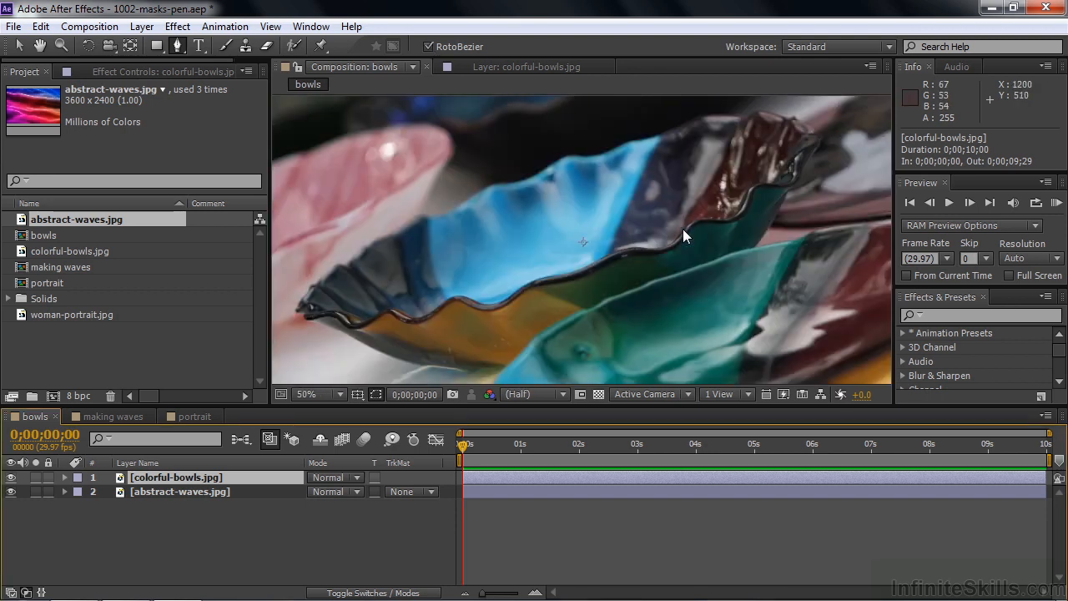
{"action": "key", "text": "ctrl+z"}
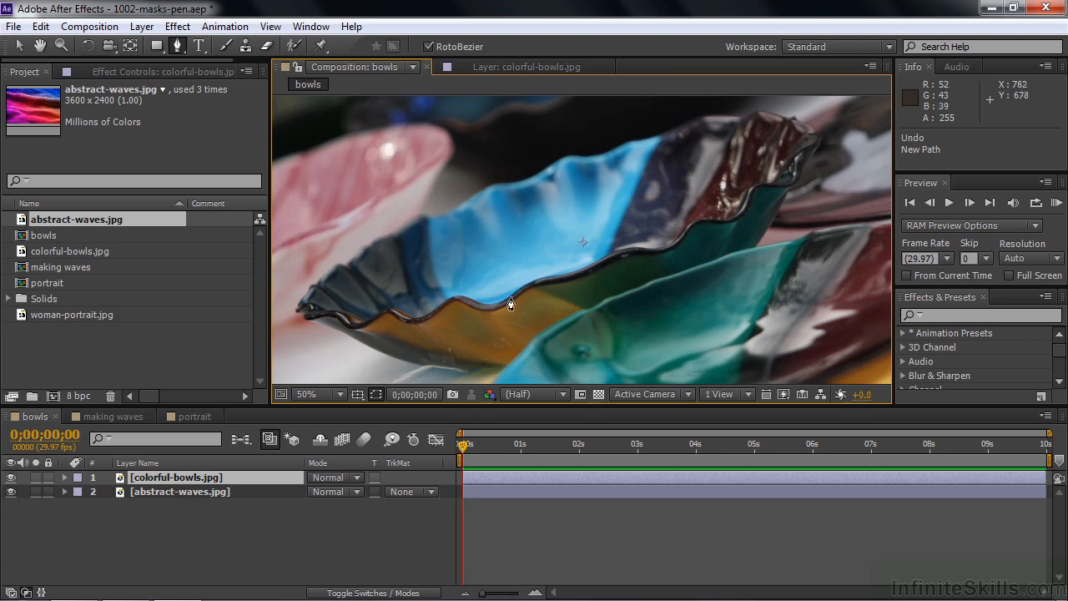
Trace a RotoBezier mask path of ten points along the wavy front rim of the blue bowl, from its left part rightward.
{"action": "left_click", "coordinate": [413, 324]}
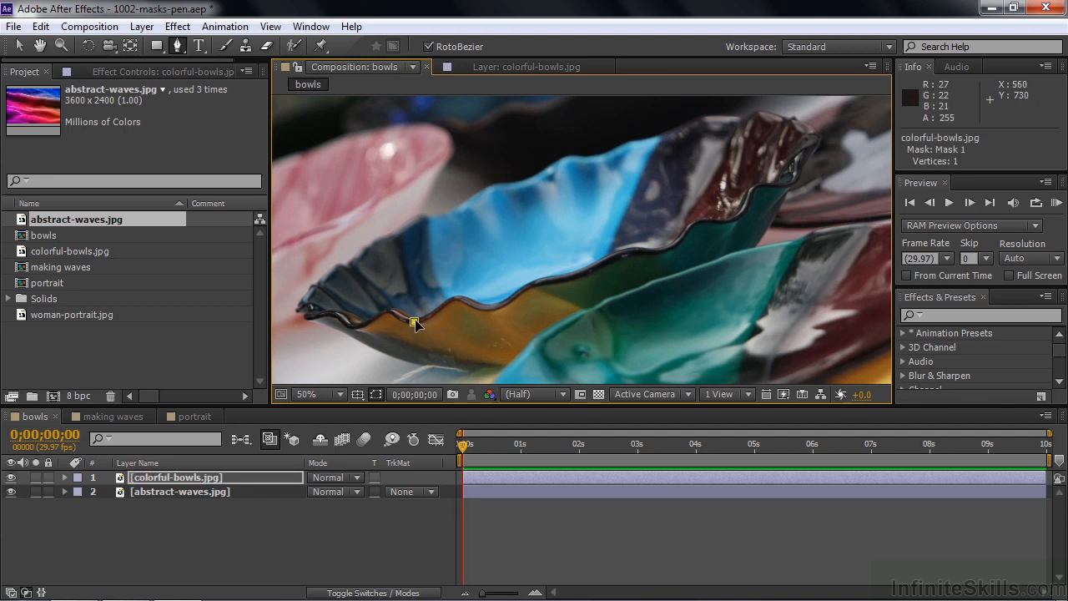
{"action": "left_click", "coordinate": [454, 298]}
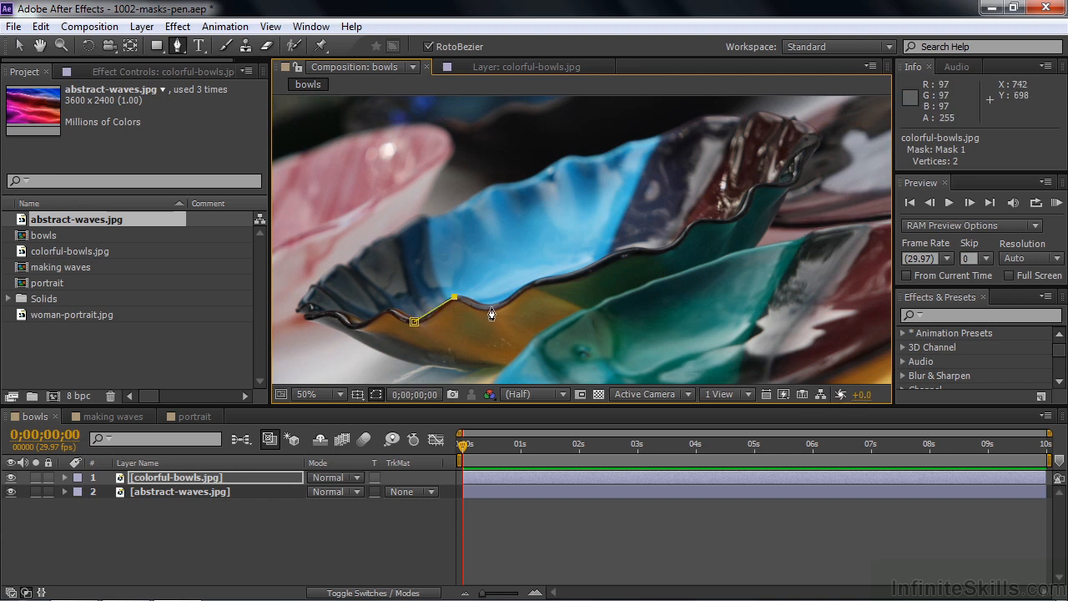
{"action": "left_click", "coordinate": [491, 307]}
{"action": "left_click", "coordinate": [535, 284]}
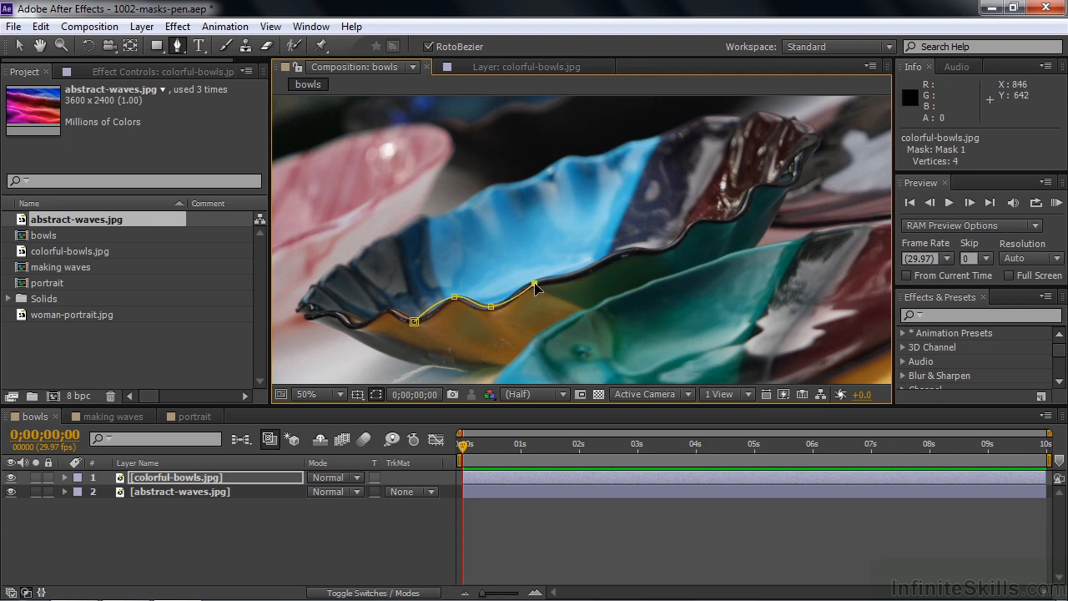
{"action": "left_click", "coordinate": [575, 277]}
{"action": "left_click", "coordinate": [629, 250]}
{"action": "left_click", "coordinate": [668, 249]}
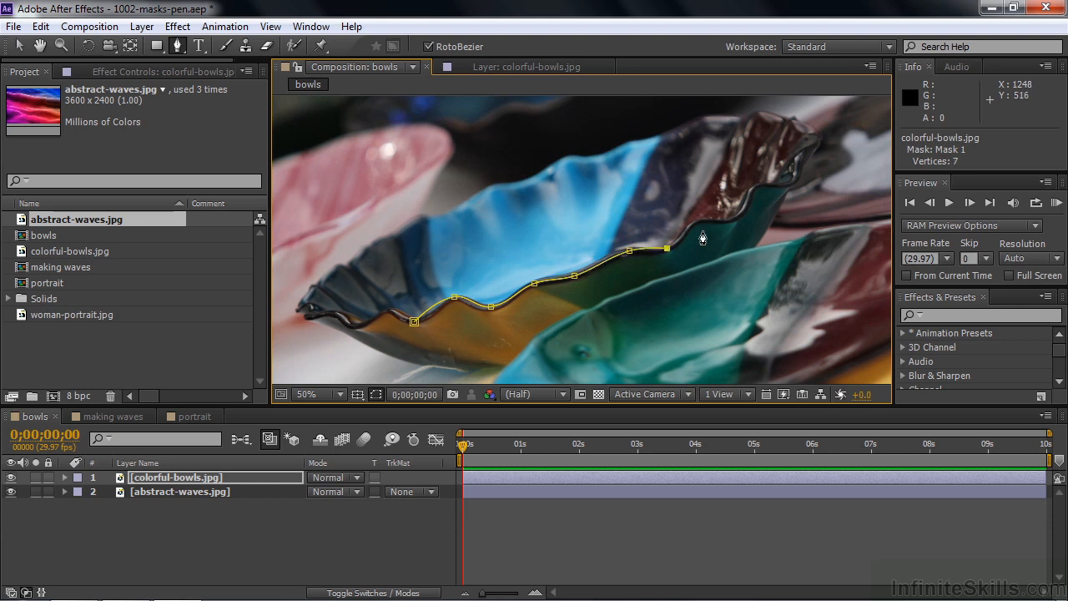
{"action": "left_click", "coordinate": [697, 225]}
{"action": "left_click", "coordinate": [734, 219]}
{"action": "left_click", "coordinate": [754, 186]}
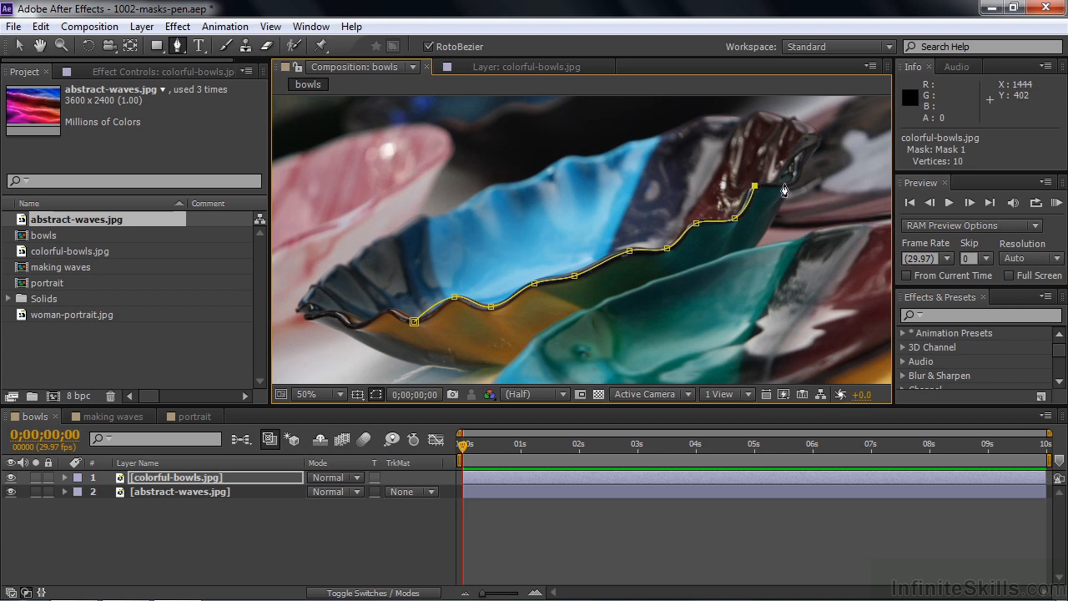
Continue the mask path around the bowl's right tip to its upper edge and close it at the starting point.
{"action": "left_click", "coordinate": [792, 181]}
{"action": "left_click", "coordinate": [798, 156]}
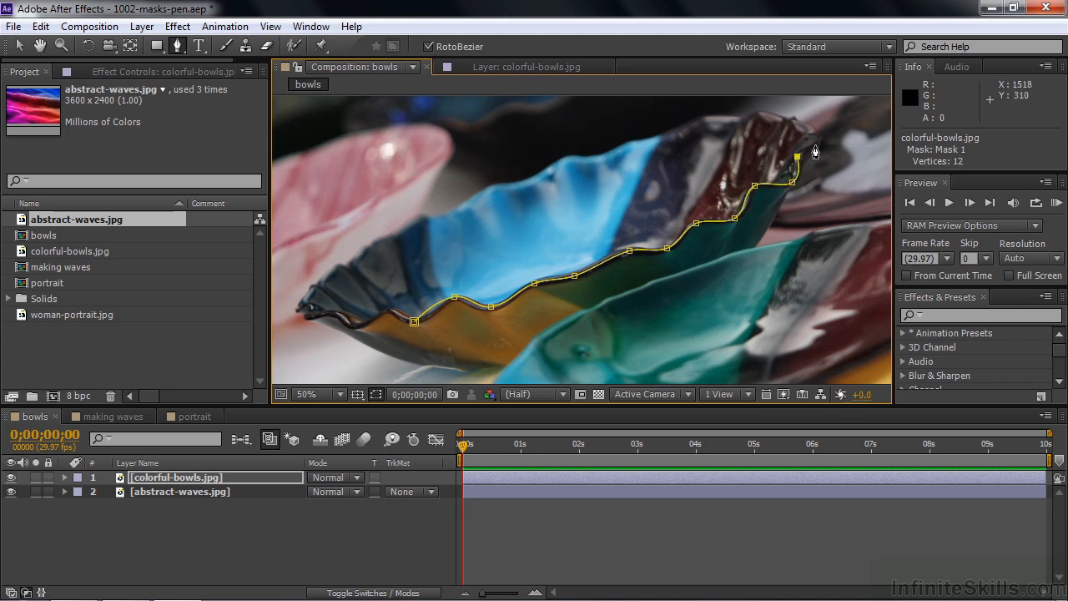
{"action": "left_click", "coordinate": [817, 142]}
{"action": "left_click", "coordinate": [808, 130]}
{"action": "left_click", "coordinate": [807, 123]}
{"action": "left_click", "coordinate": [792, 119]}
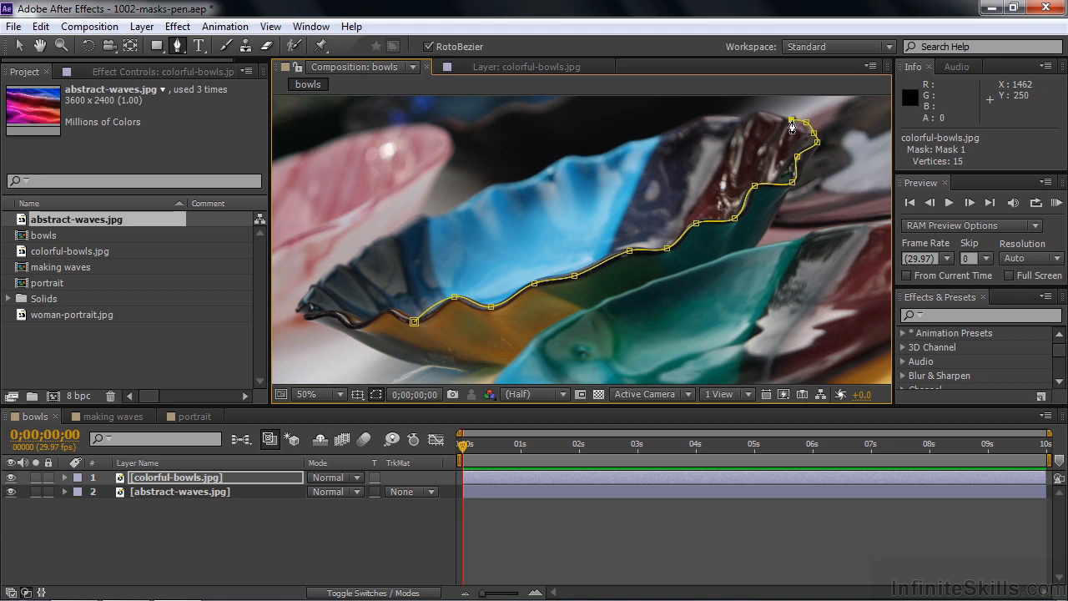
{"action": "left_click", "coordinate": [761, 112]}
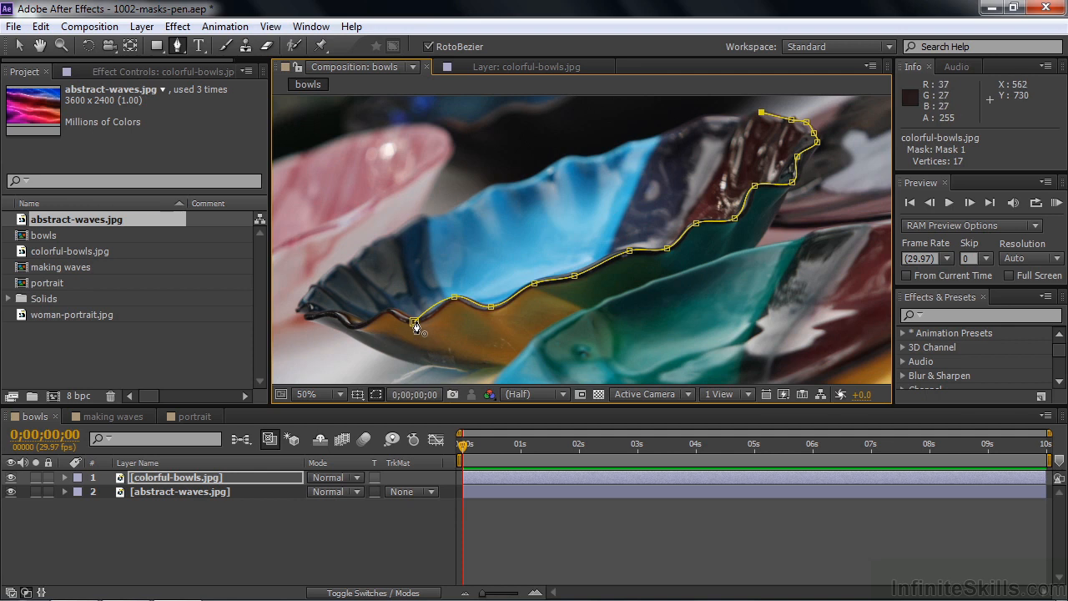
{"action": "key", "text": "ctrl+z"}
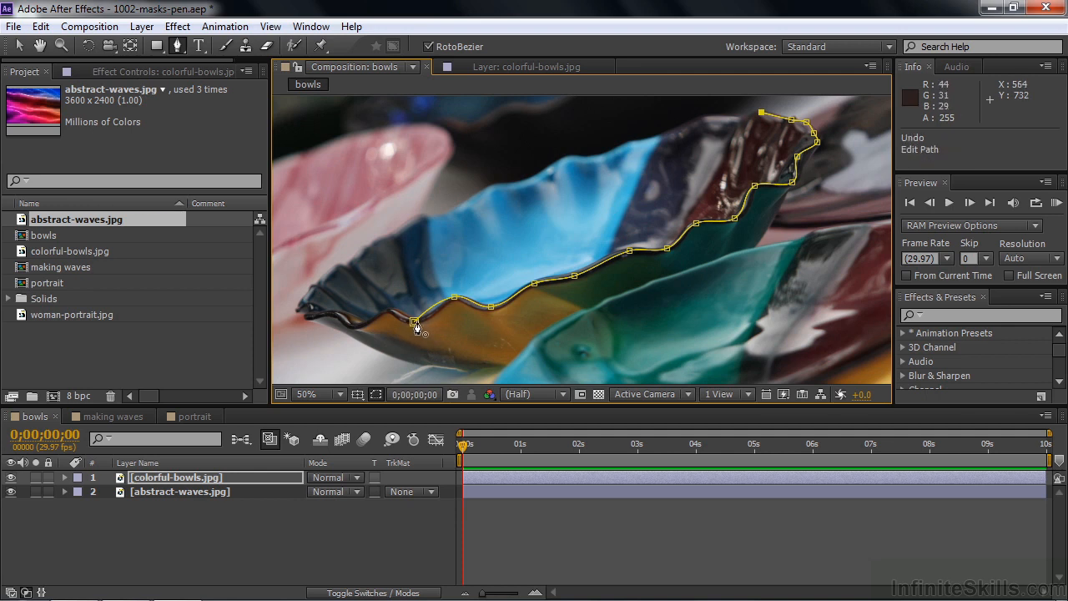
{"action": "left_click", "coordinate": [414, 323]}
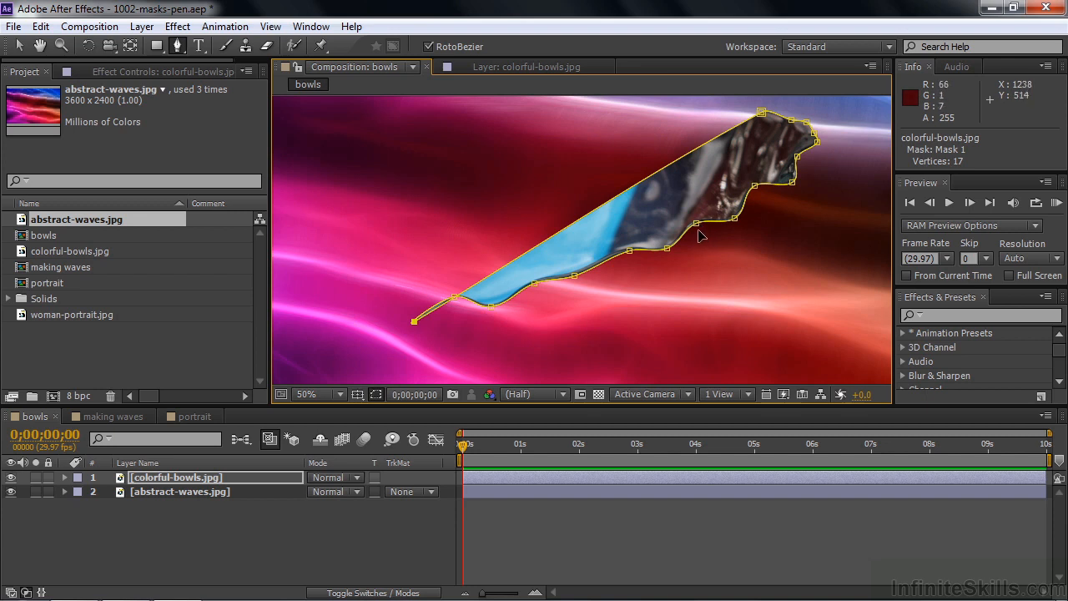
Open the colorful-bowls.jpg layer in the Layer viewer and compare the masked and unmasked image, leaving Render off.
{"action": "double_click", "coordinate": [121, 480]}
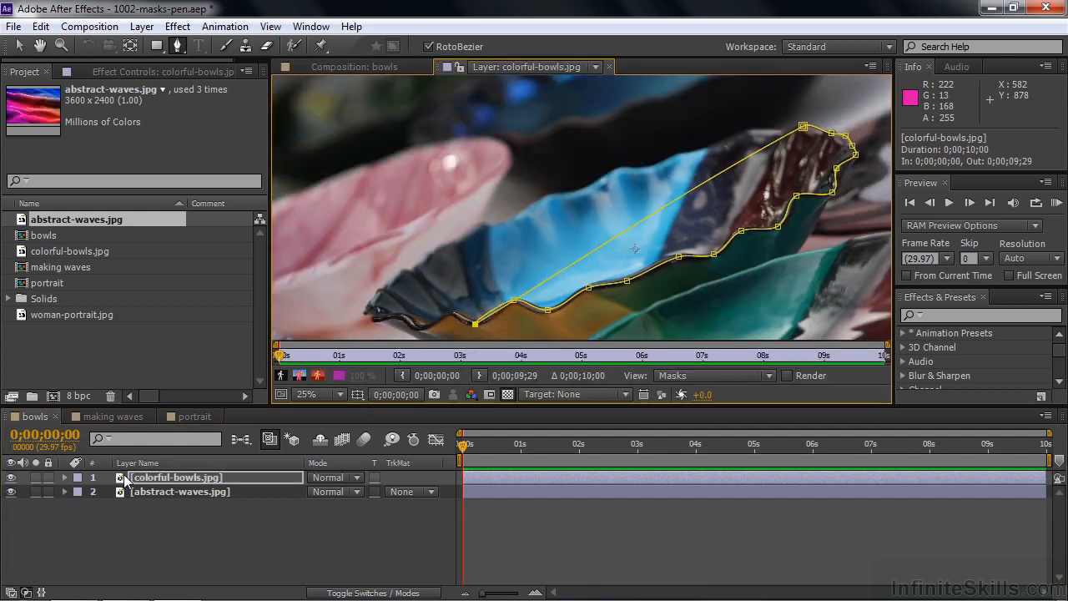
{"action": "left_click", "coordinate": [787, 375]}
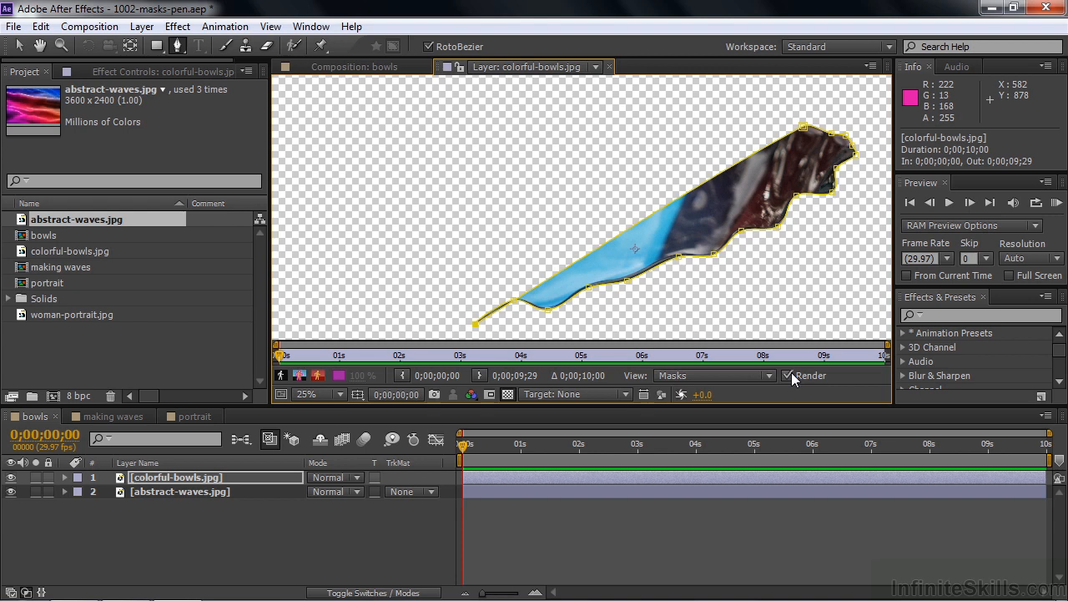
{"action": "left_click", "coordinate": [787, 375]}
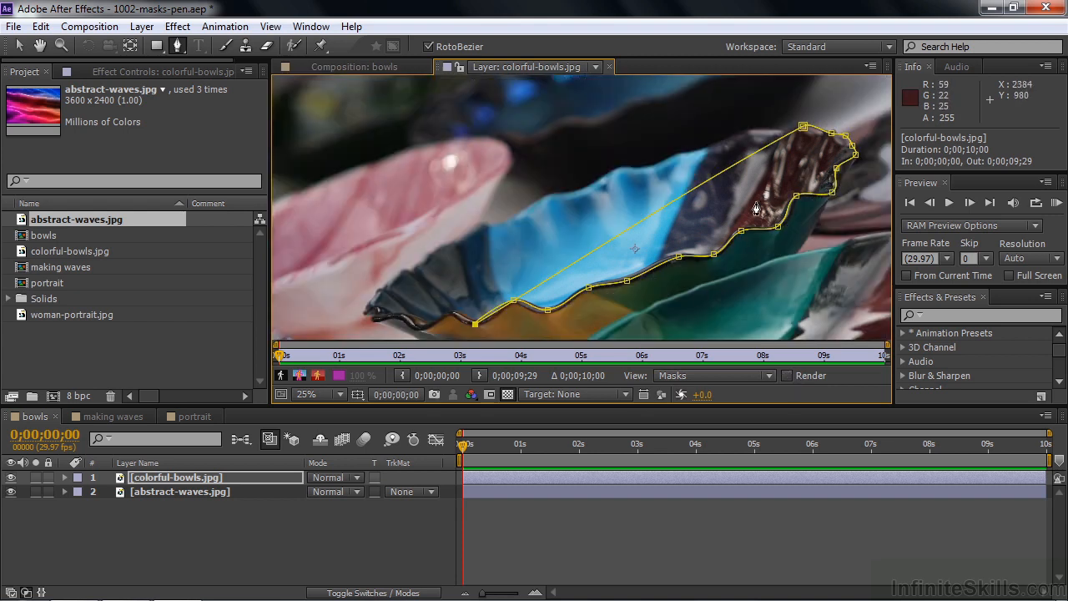
Nudge several mask vertices with the Selection tool to fit the path more closely to the bowl's front rim.
{"action": "left_click", "coordinate": [19, 47]}
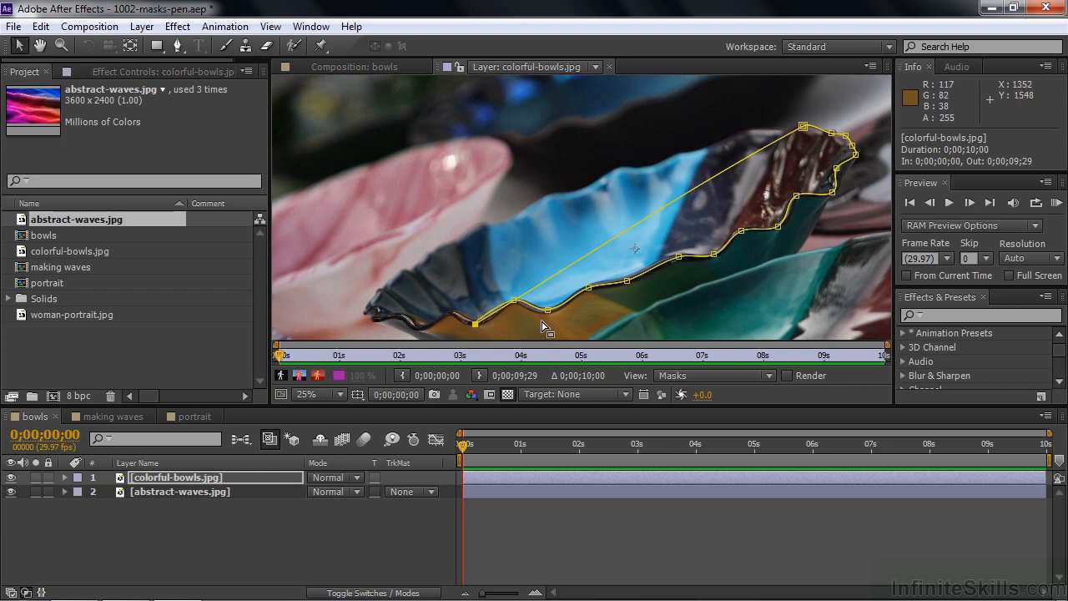
{"action": "left_click_drag", "start_coordinate": [548, 310], "coordinate": [547, 311]}
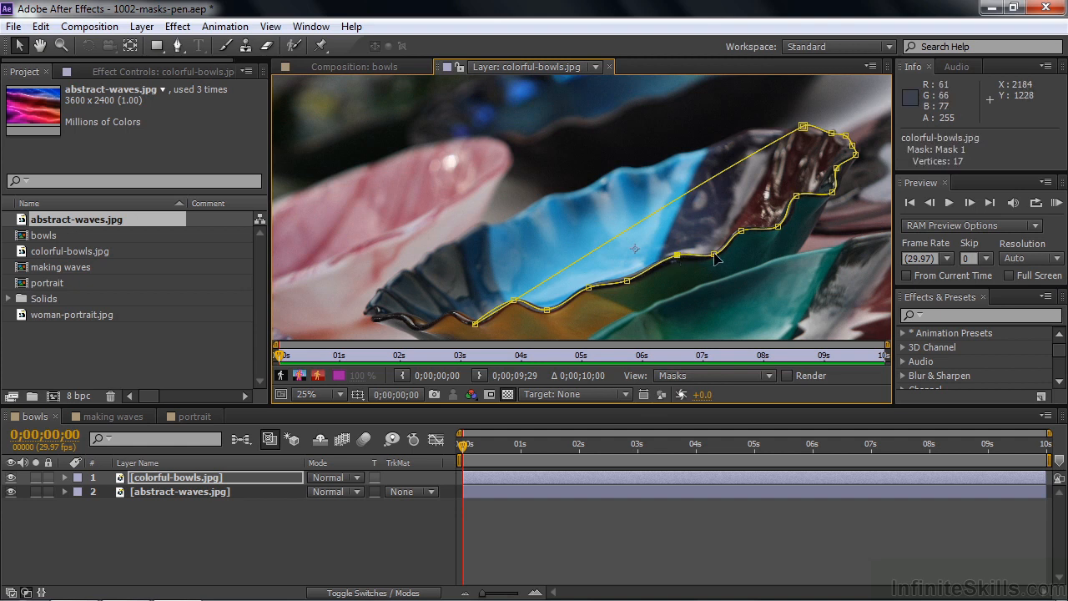
{"action": "left_click", "coordinate": [714, 256]}
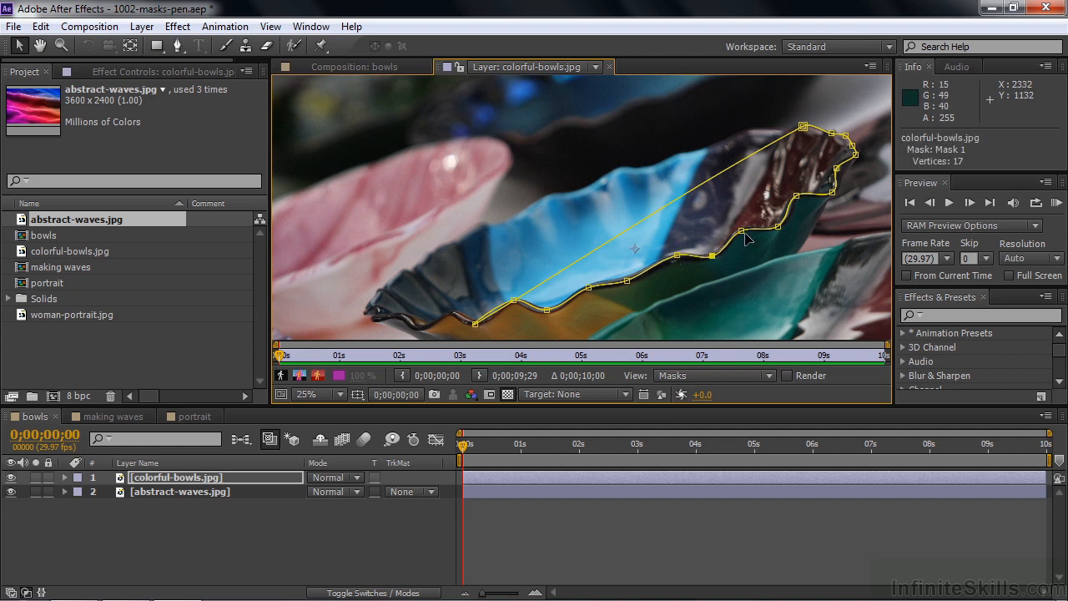
{"action": "left_click", "coordinate": [741, 232]}
Reveal the masks of the colorful-bowls.jpg layer and select all of Mask 1.
{"action": "left_click", "coordinate": [65, 478]}
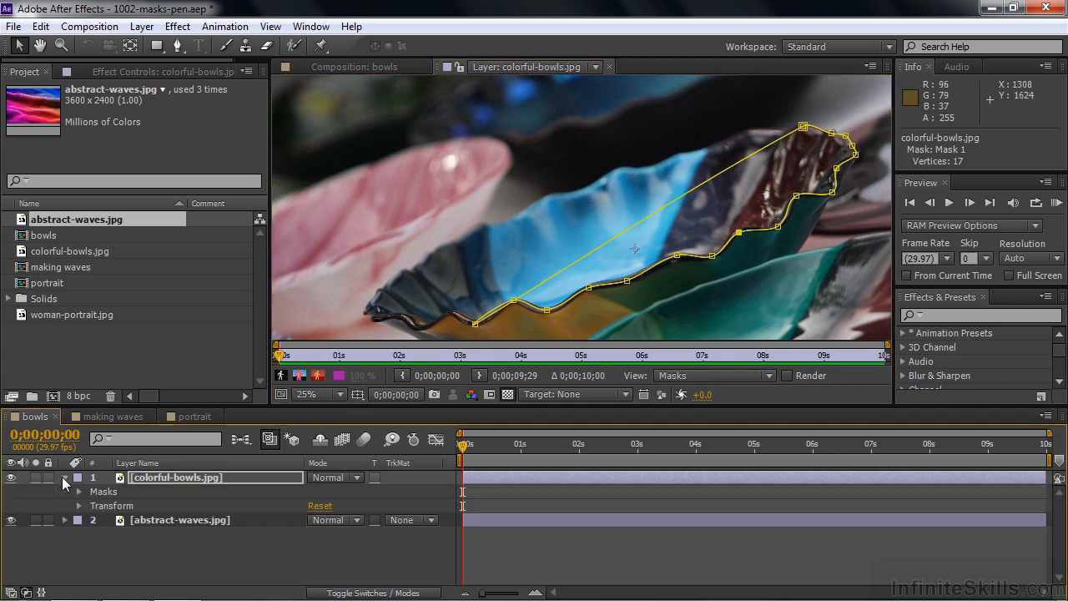
{"action": "left_click", "coordinate": [79, 492]}
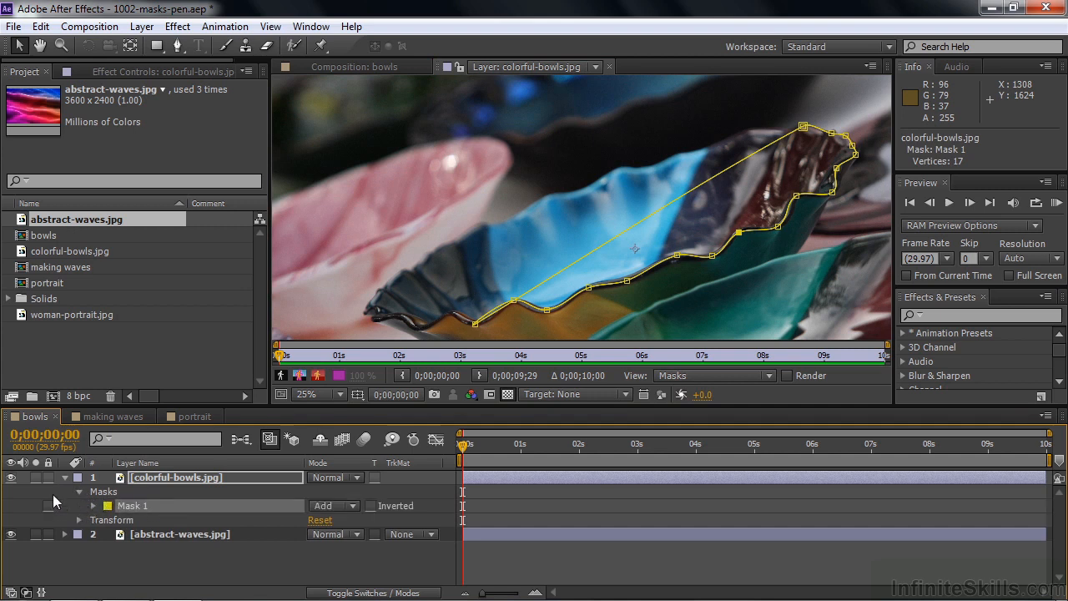
{"action": "left_click", "coordinate": [53, 501]}
{"action": "left_click", "coordinate": [131, 507]}
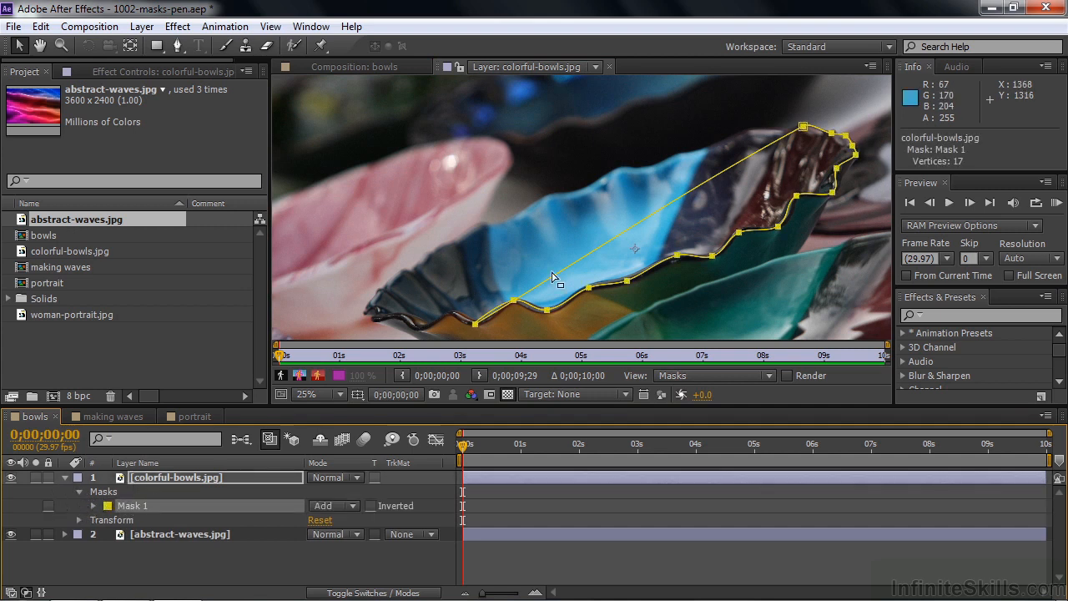
Shift all of Mask 1 slightly, then select the colorful-bowls.jpg layer and nudge a single vertex on the bowl's front rim.
{"action": "left_click_drag", "start_coordinate": [676, 256], "coordinate": [676, 253]}
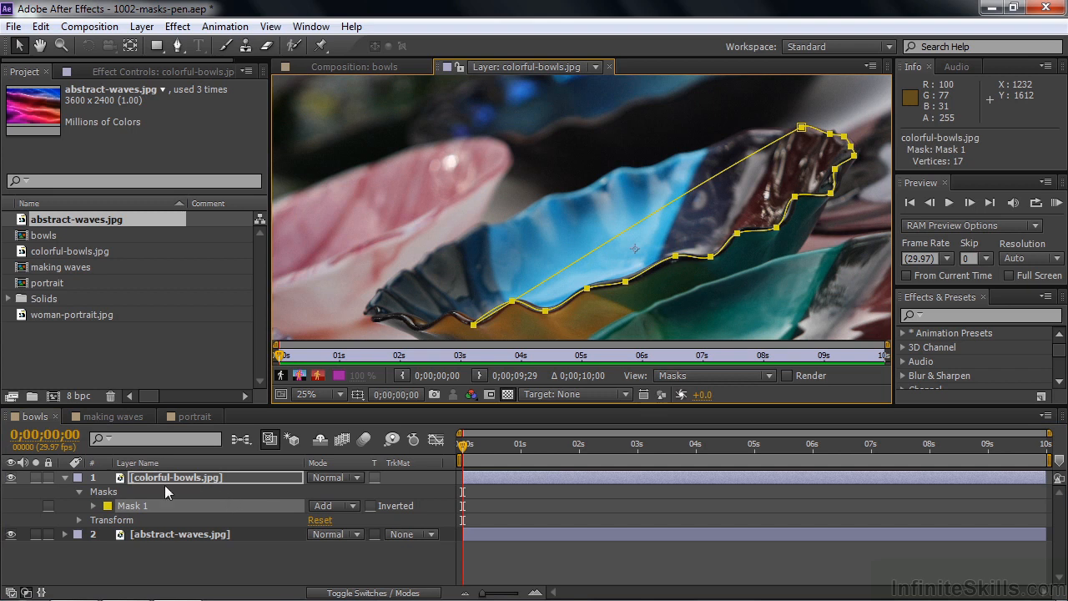
{"action": "left_click", "coordinate": [123, 478]}
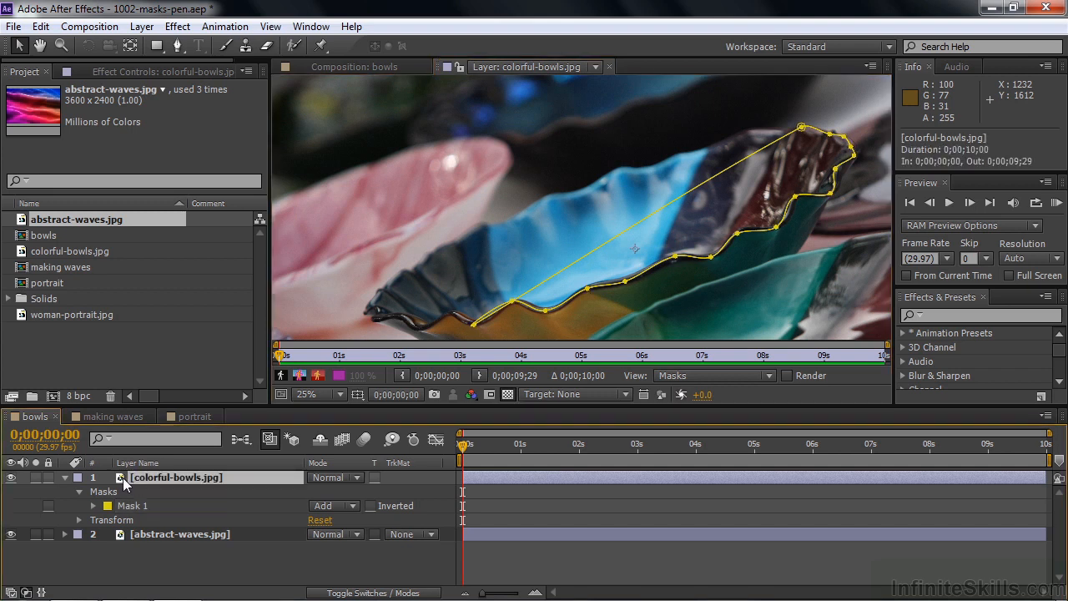
{"action": "left_click", "coordinate": [674, 256]}
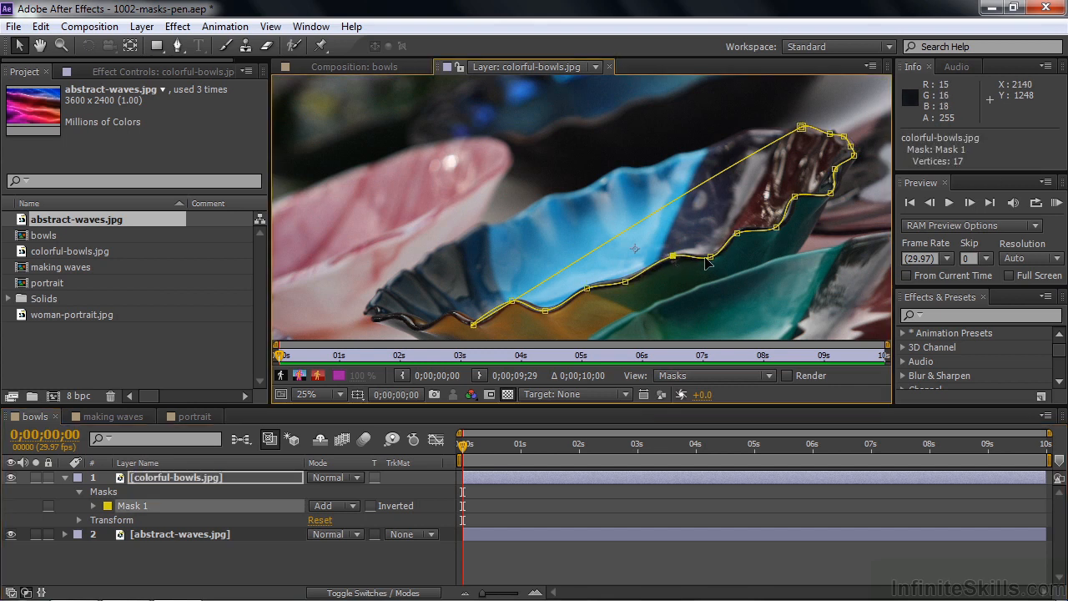
{"action": "left_click", "coordinate": [836, 170]}
{"action": "left_click", "coordinate": [177, 46]}
{"action": "left_click_drag", "start_coordinate": [176, 46], "coordinate": [254, 99]}
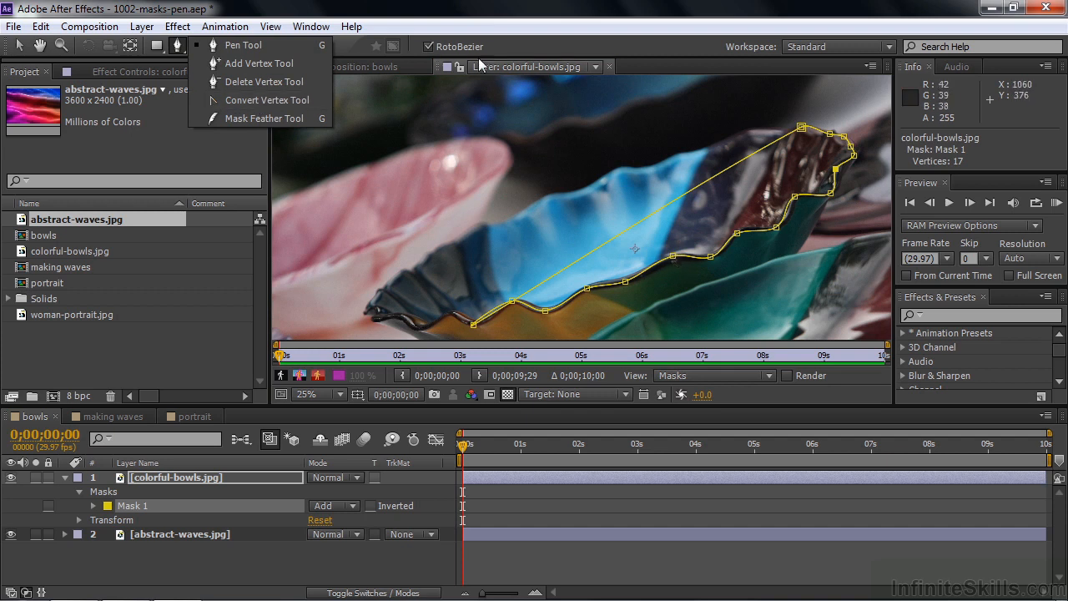
Reposition two neighbouring mask vertices on the front rim below the bowl's dark red section with the Selection tool.
{"action": "left_click", "coordinate": [16, 46]}
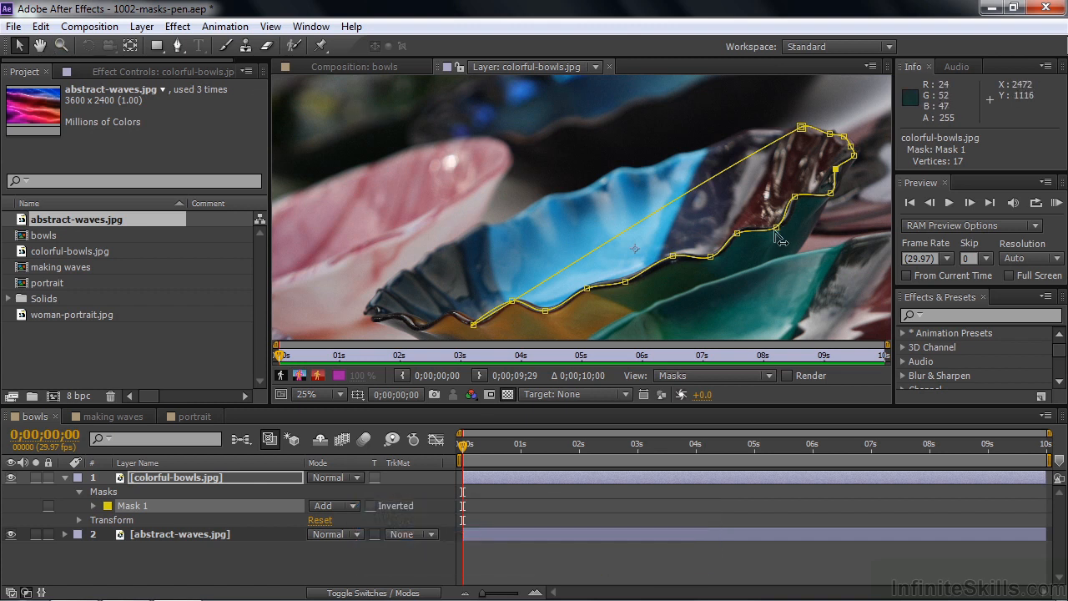
{"action": "left_click_drag", "start_coordinate": [776, 233], "coordinate": [738, 231]}
{"action": "left_click", "coordinate": [777, 228]}
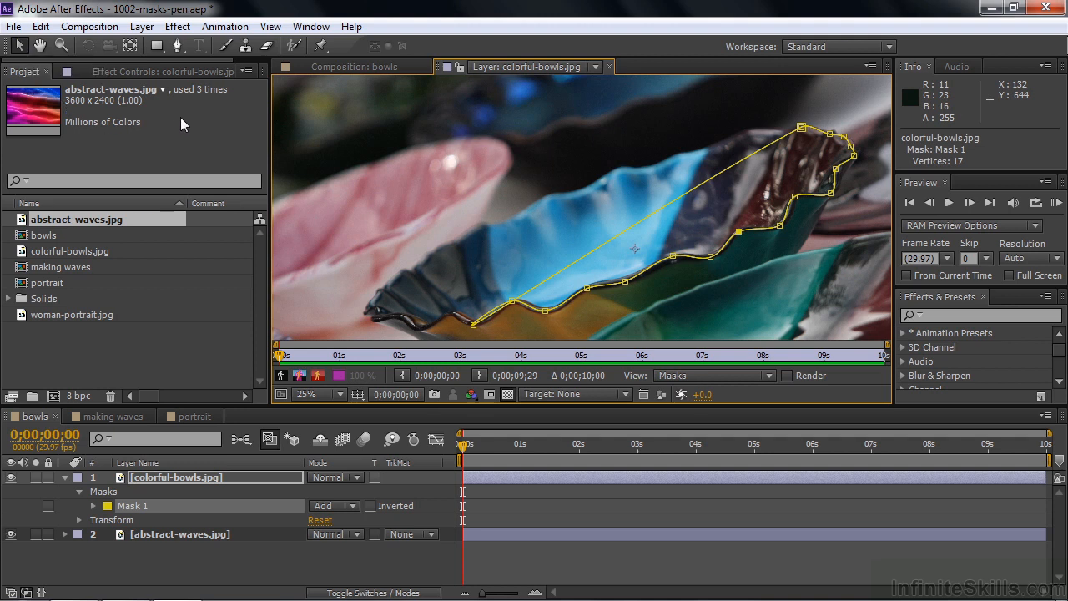
Extend the bowl mask with the Add Vertex tool, adding four vertices along the front rim to the bowl's left tip.
{"action": "left_click", "coordinate": [179, 47]}
{"action": "left_click", "coordinate": [181, 47]}
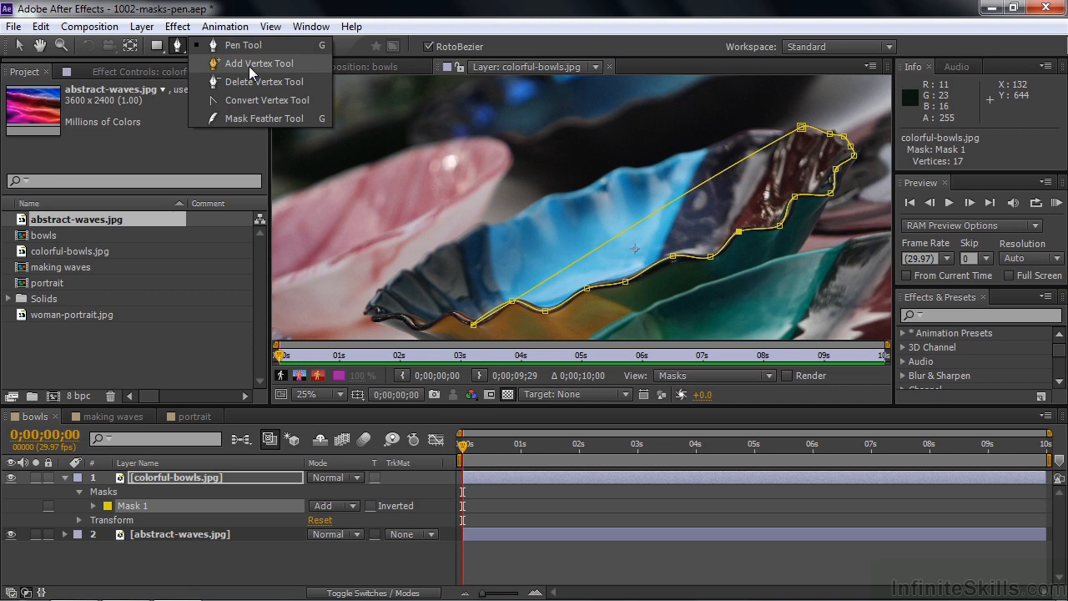
{"action": "left_click", "coordinate": [249, 66]}
{"action": "left_click_drag", "start_coordinate": [536, 294], "coordinate": [377, 322]}
{"action": "left_click", "coordinate": [468, 295]}
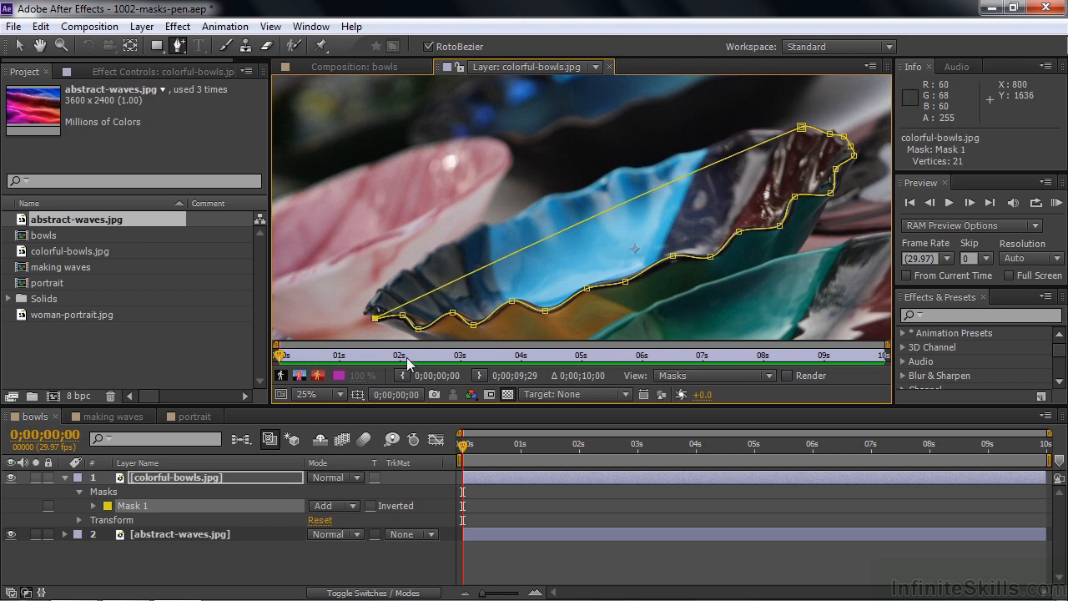
Switch to the making waves composition, make the abstract-waves.jpg layer visible and scrub through its movement from the start.
{"action": "left_click", "coordinate": [93, 416]}
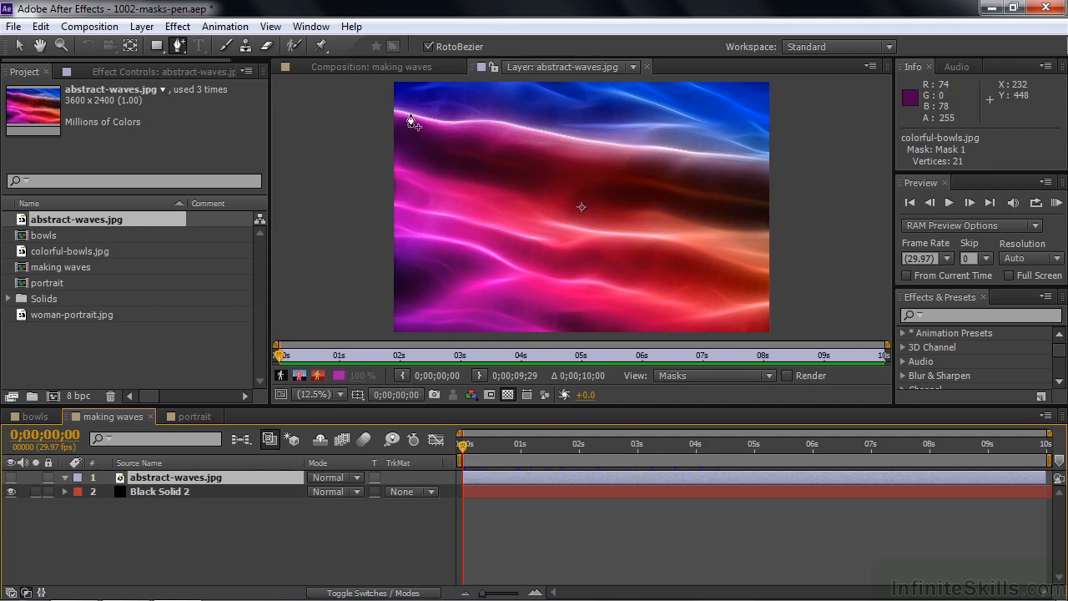
{"action": "left_click", "coordinate": [392, 67]}
{"action": "left_click_drag", "start_coordinate": [491, 445], "coordinate": [452, 451]}
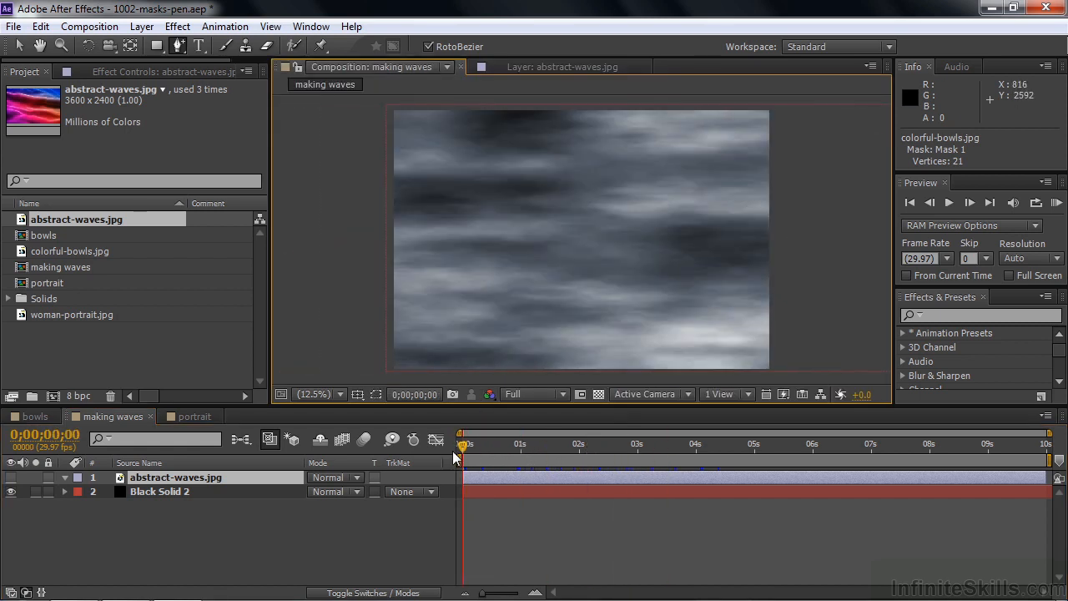
{"action": "left_click", "coordinate": [11, 478]}
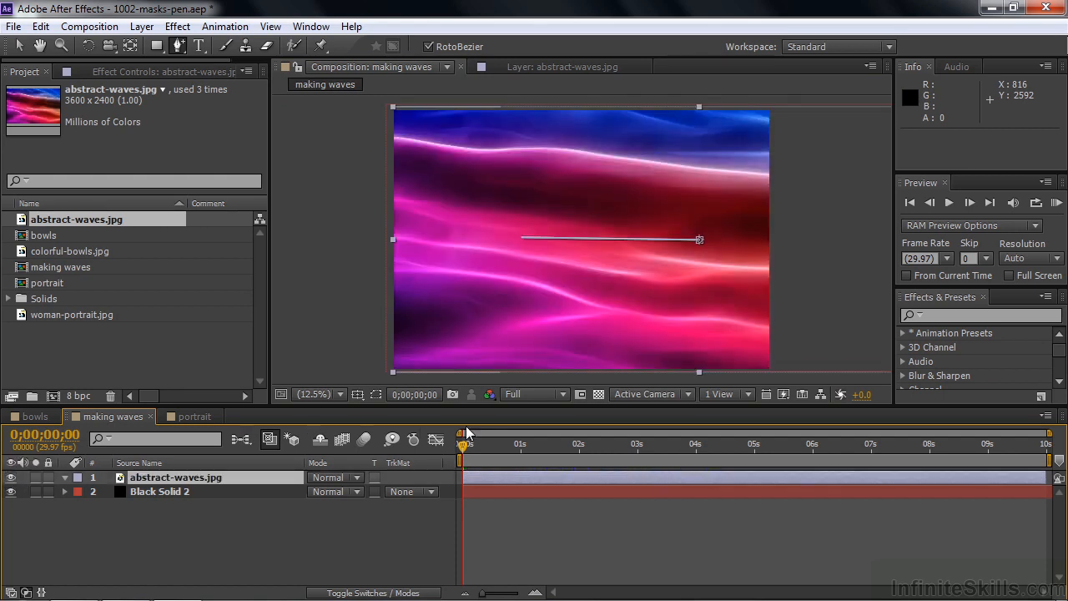
{"action": "mouse_move", "coordinate": [464, 449]}
{"action": "left_mouse_down"}
{"action": "mouse_move", "coordinate": [888, 451]}
{"action": "mouse_move", "coordinate": [455, 449]}
{"action": "left_mouse_up"}
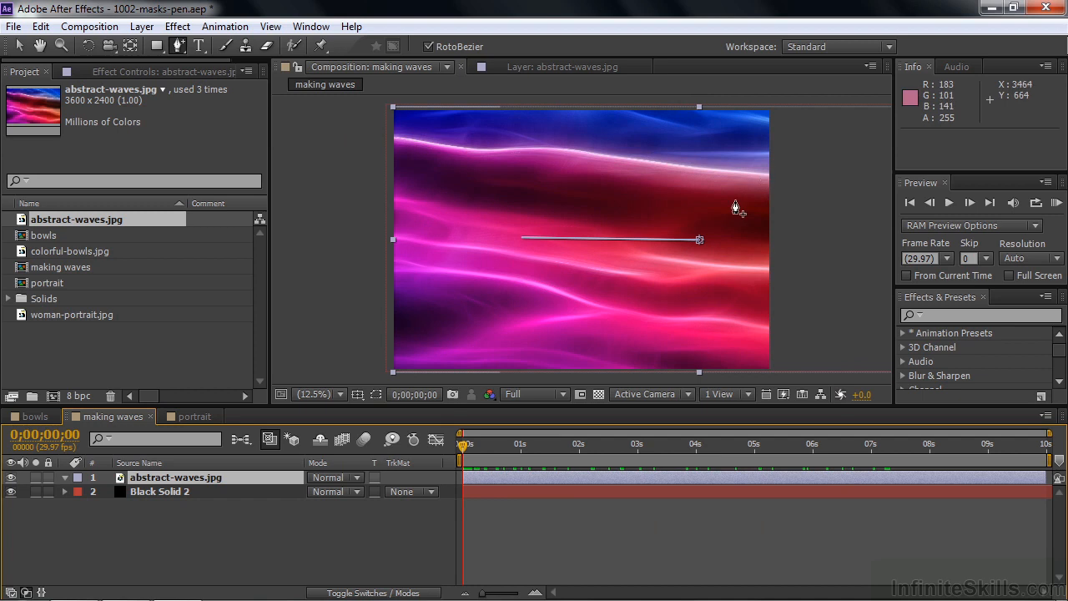
{"action": "left_click_drag", "start_coordinate": [464, 449], "coordinate": [450, 467]}
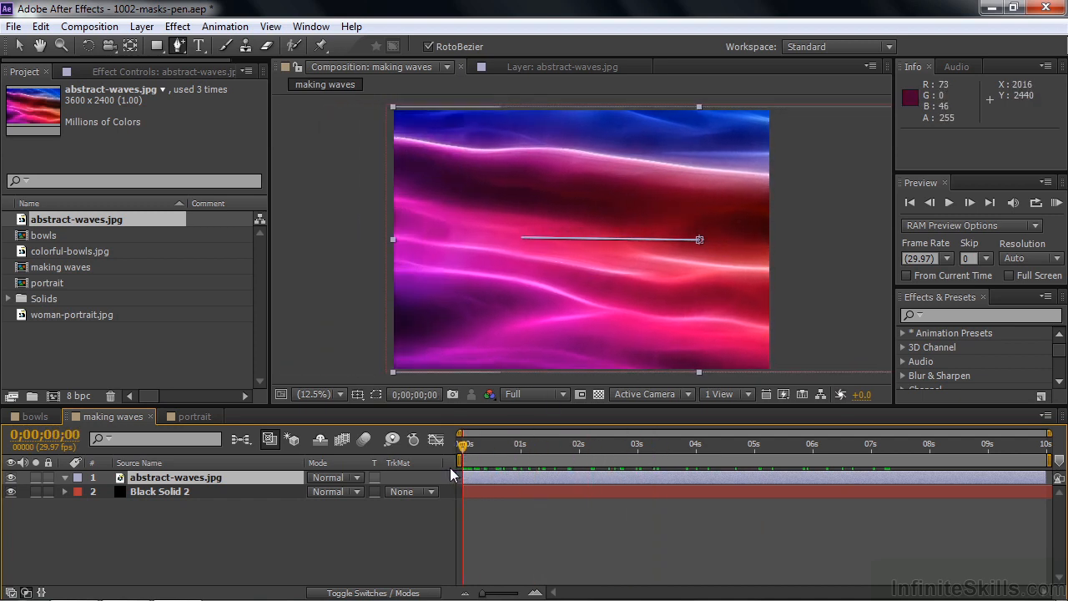
Open the abstract-waves.jpg layer in the Layer viewer and compare it with the composition view.
{"action": "double_click", "coordinate": [120, 473]}
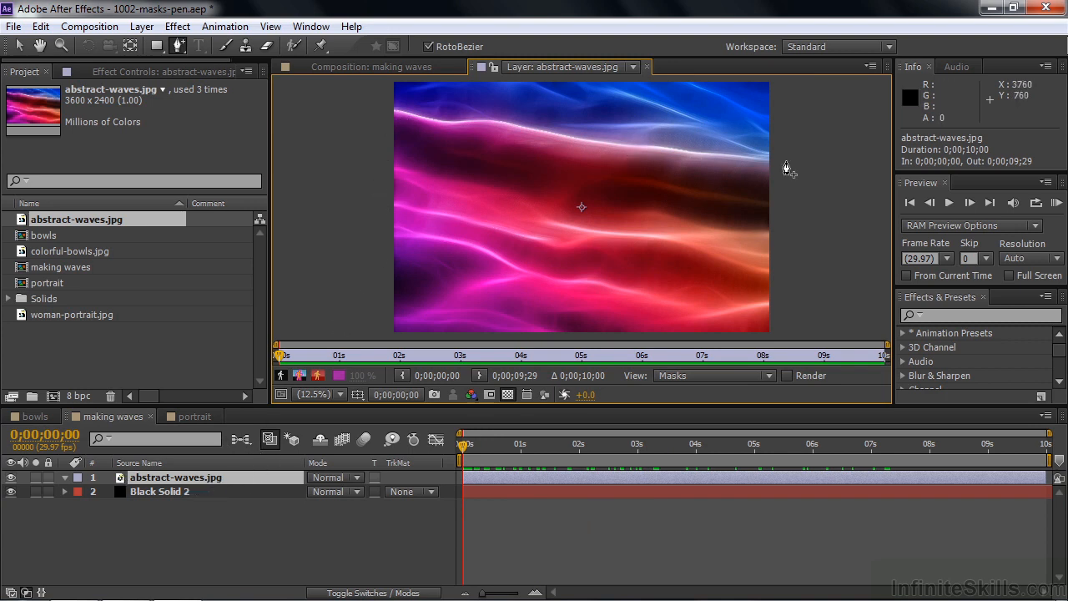
{"action": "left_click", "coordinate": [351, 66]}
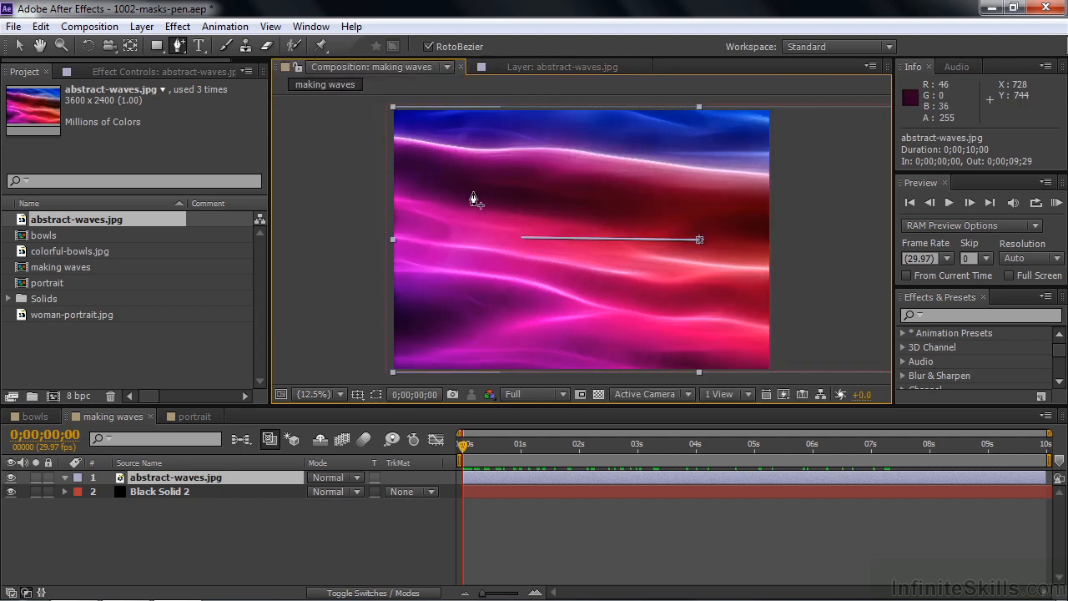
{"action": "mouse_move", "coordinate": [462, 448]}
{"action": "left_mouse_down"}
{"action": "mouse_move", "coordinate": [1042, 447]}
{"action": "mouse_move", "coordinate": [464, 447]}
{"action": "left_mouse_up"}
{"action": "left_click", "coordinate": [535, 63]}
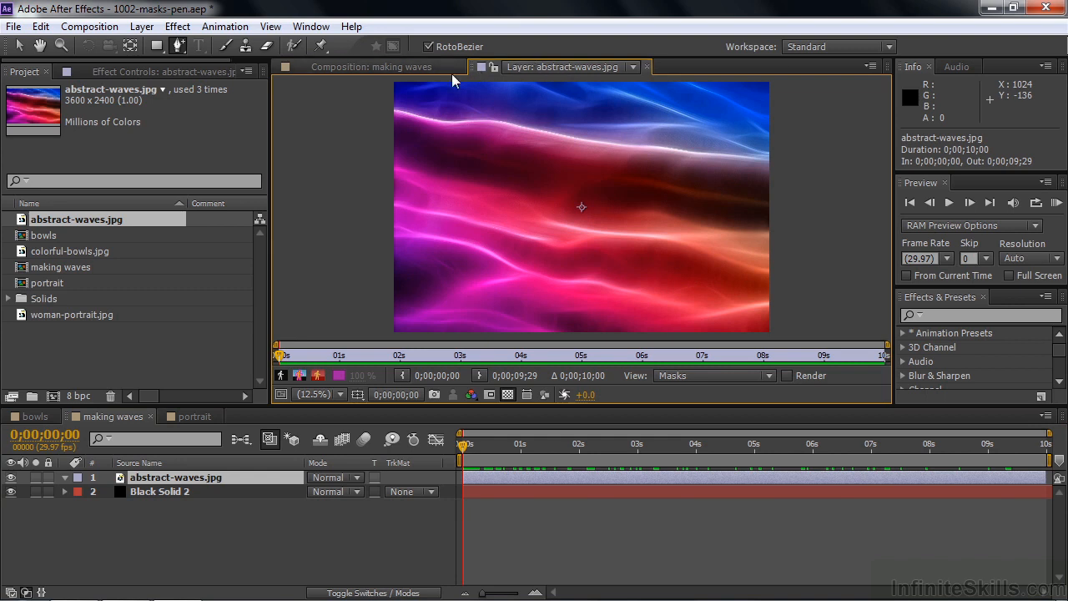
Activate the standard Pen tool with RotoBezier turned off.
{"action": "left_click", "coordinate": [185, 46]}
{"action": "left_click", "coordinate": [224, 45]}
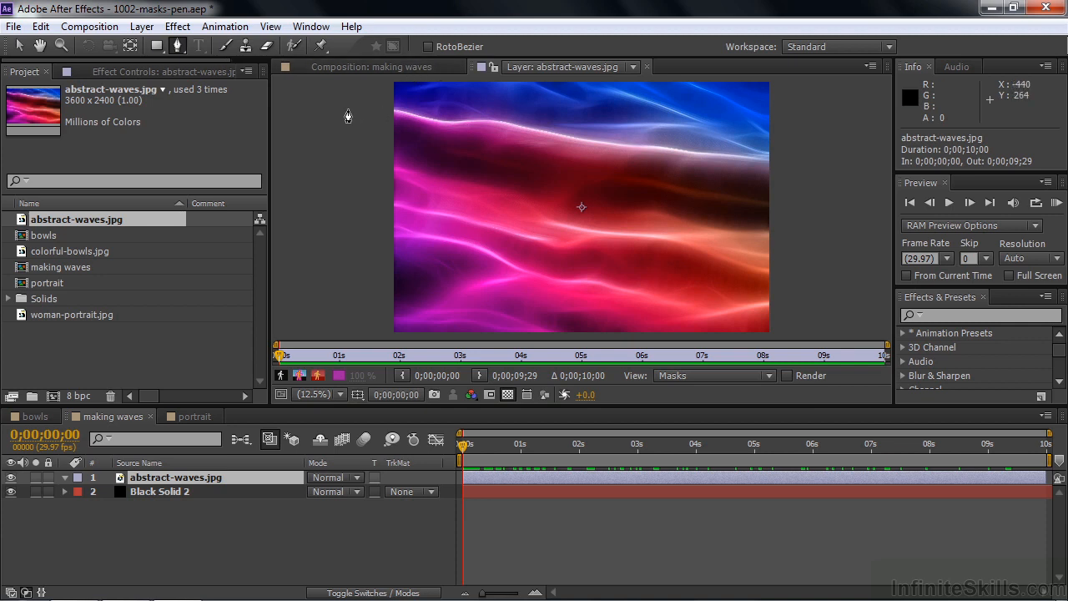
{"action": "left_click", "coordinate": [361, 112]}
{"action": "left_click_drag", "start_coordinate": [362, 112], "coordinate": [318, 121]}
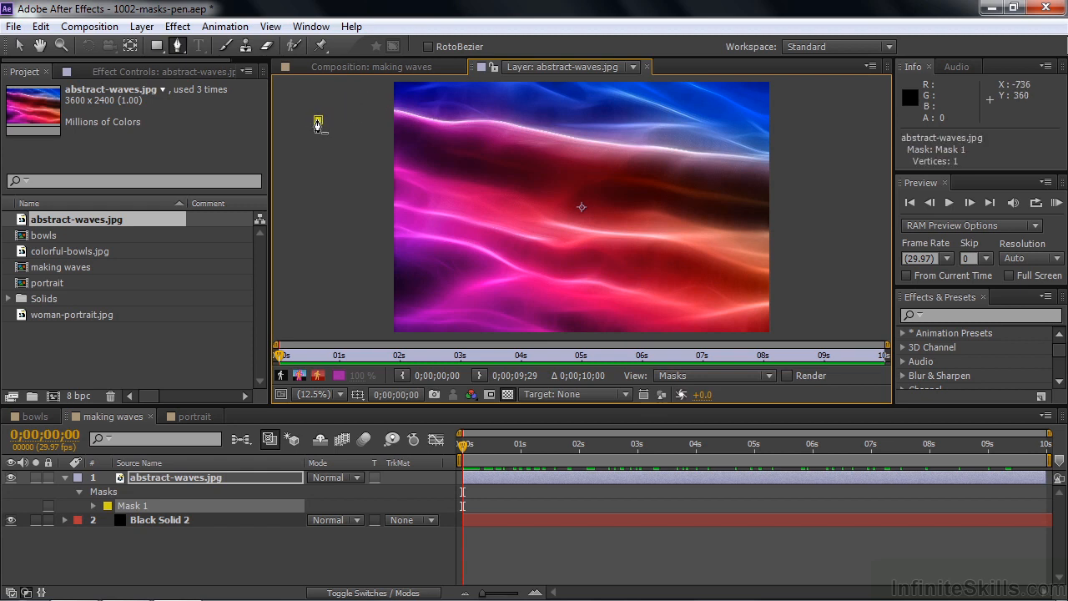
{"action": "key", "text": "ctrl+z"}
Draw a Bezier mask path along the upper white wave from outside the image's left edge to beyond its right edge, then straight down.
{"action": "left_click_drag", "start_coordinate": [336, 107], "coordinate": [743, 163]}
{"action": "left_click", "coordinate": [655, 148]}
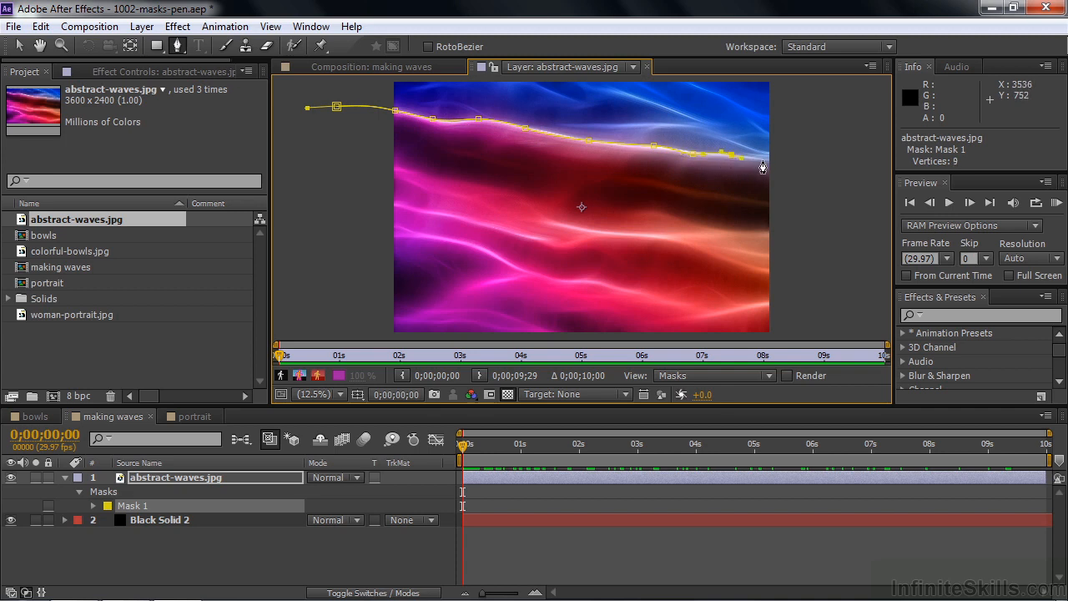
{"action": "left_click", "coordinate": [768, 162]}
{"action": "left_click", "coordinate": [805, 165]}
{"action": "left_click", "coordinate": [800, 276]}
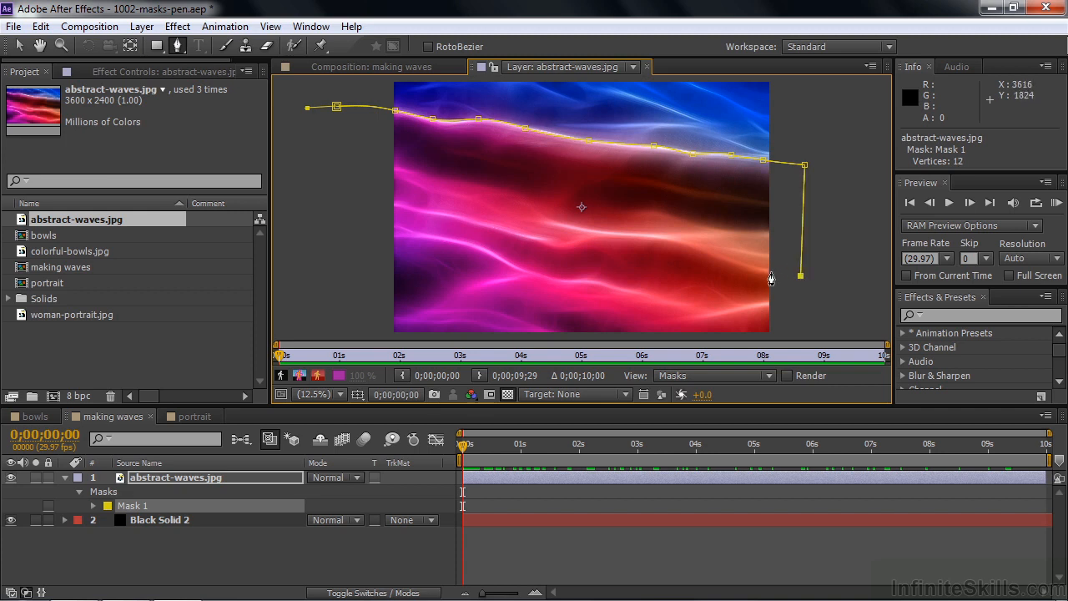
Continue the mask path leftward along the lower wave past the image's left edge and close it at the starting vertex.
{"action": "left_click_drag", "start_coordinate": [762, 277], "coordinate": [754, 274]}
{"action": "left_click_drag", "start_coordinate": [686, 244], "coordinate": [368, 208]}
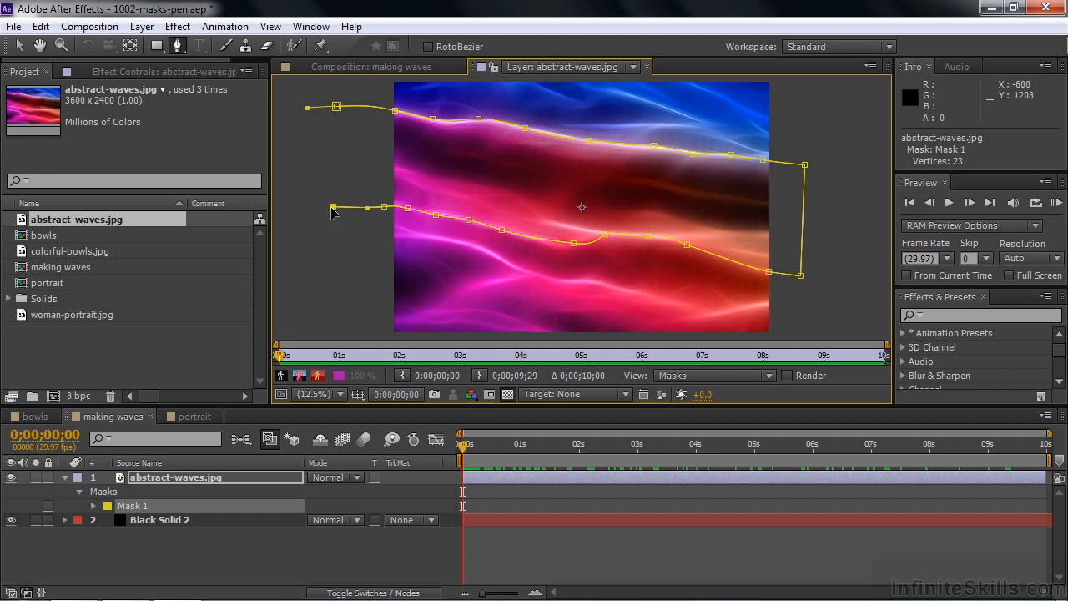
{"action": "left_click", "coordinate": [337, 106]}
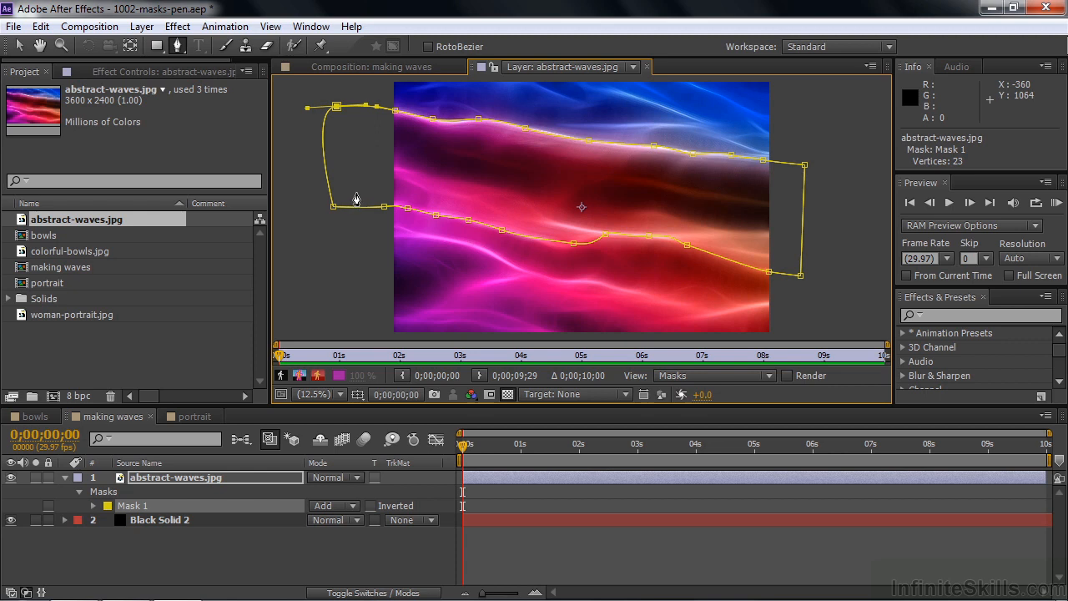
Check the masked wave strip in the composition, then return to the layer view with the Selection tool active.
{"action": "left_click", "coordinate": [345, 67]}
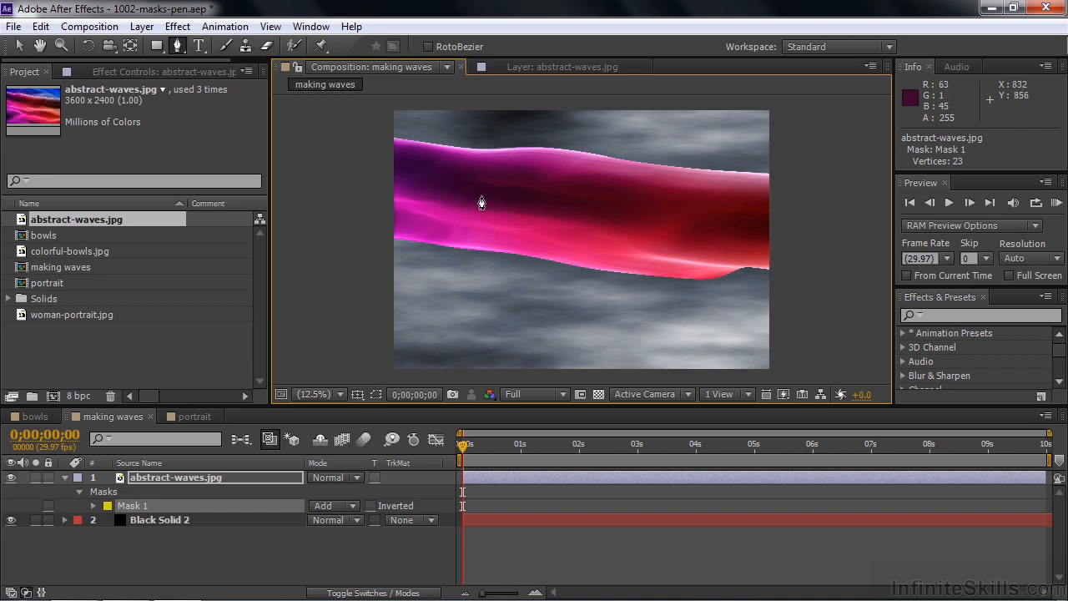
{"action": "left_click", "coordinate": [546, 67]}
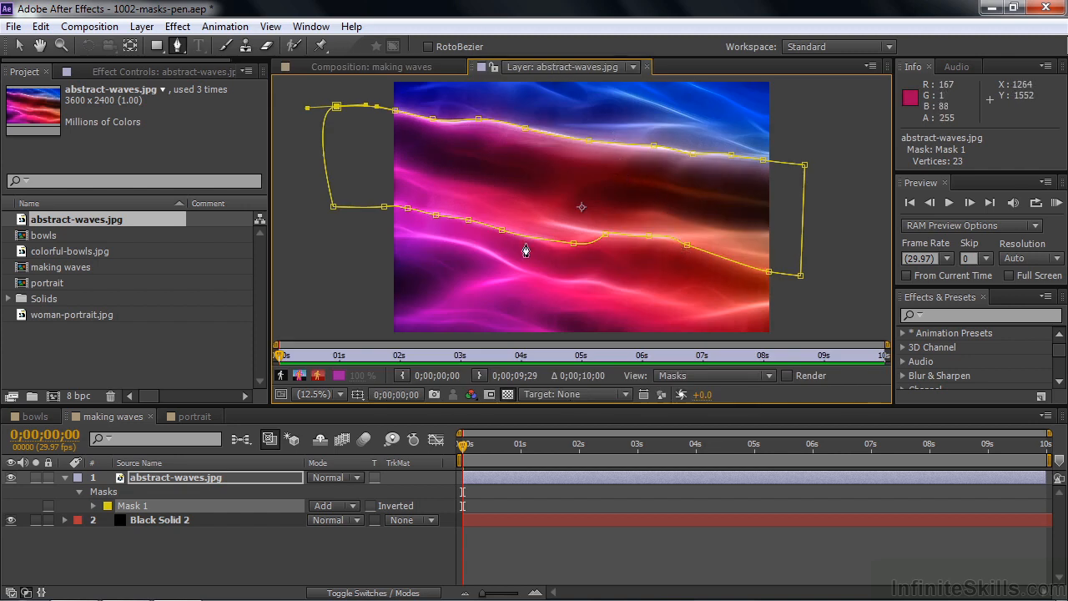
{"action": "left_click", "coordinate": [18, 46]}
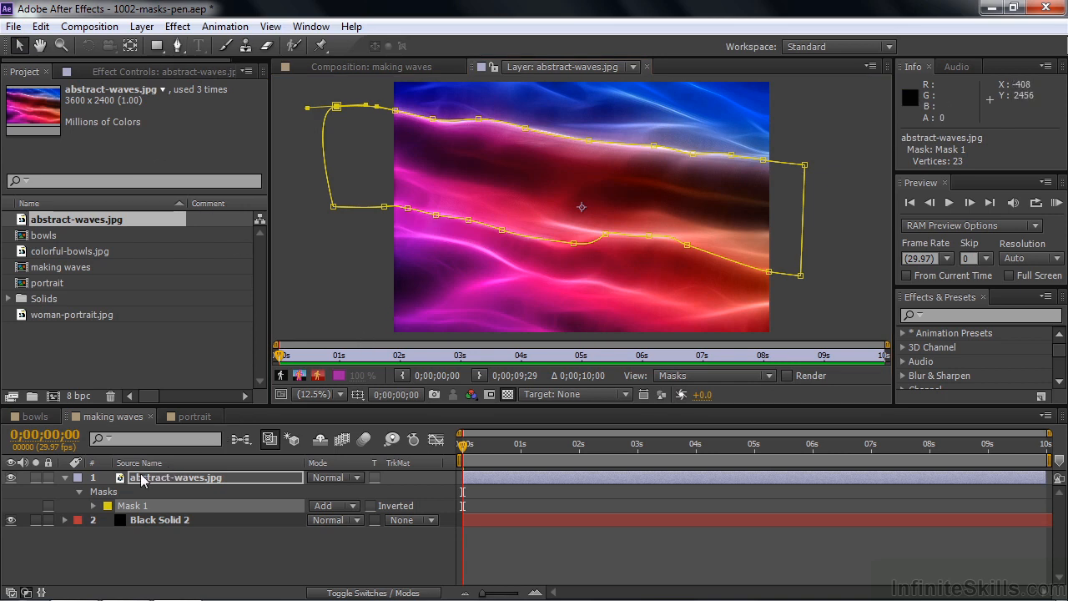
{"action": "left_click", "coordinate": [135, 504]}
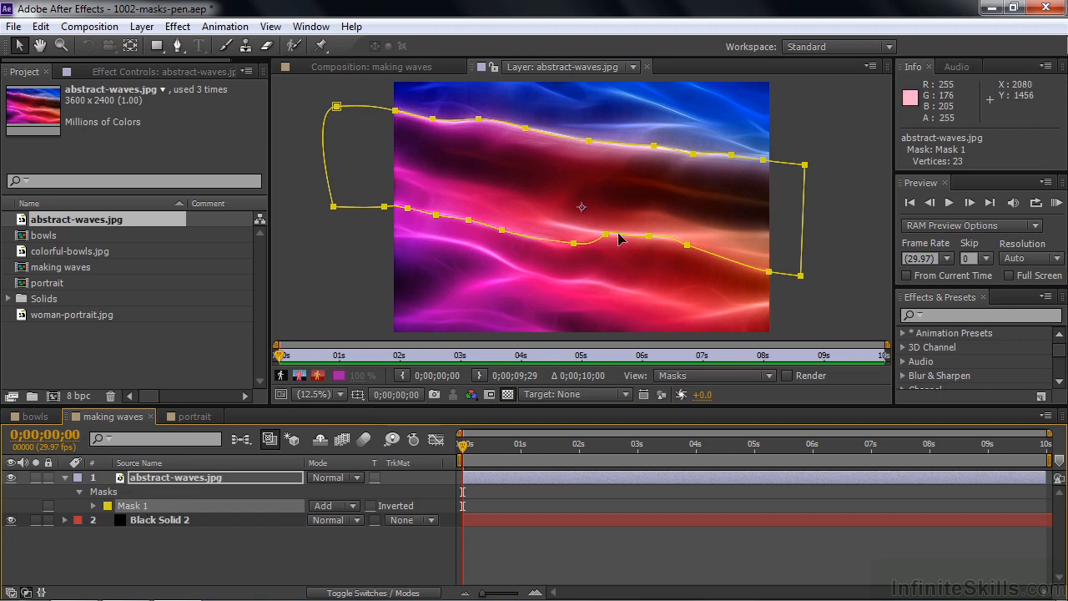
{"action": "left_click_drag", "start_coordinate": [687, 246], "coordinate": [699, 255]}
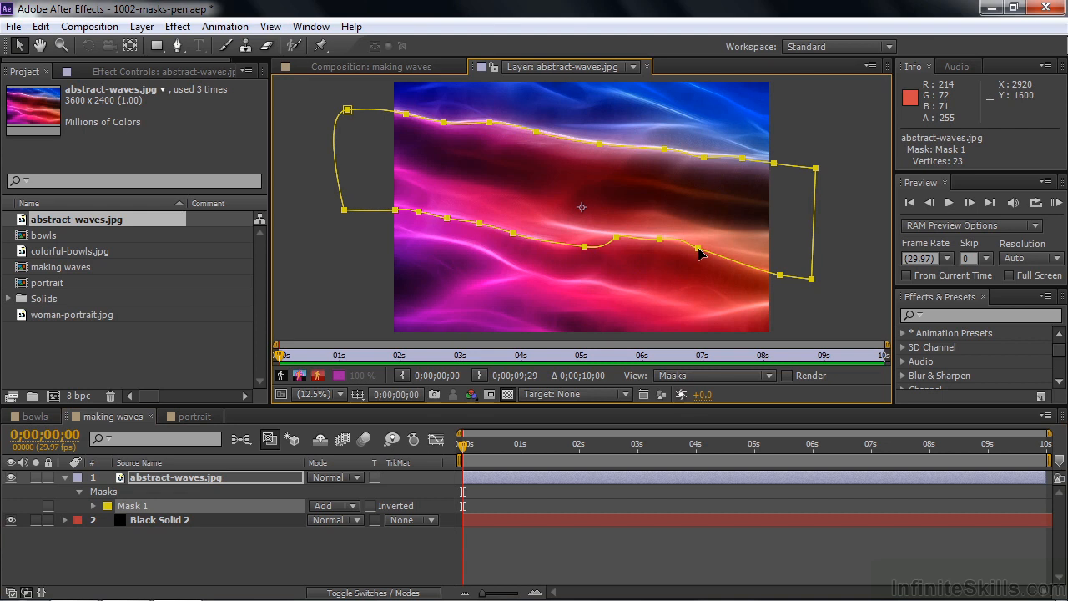
{"action": "key", "text": "ctrl+z"}
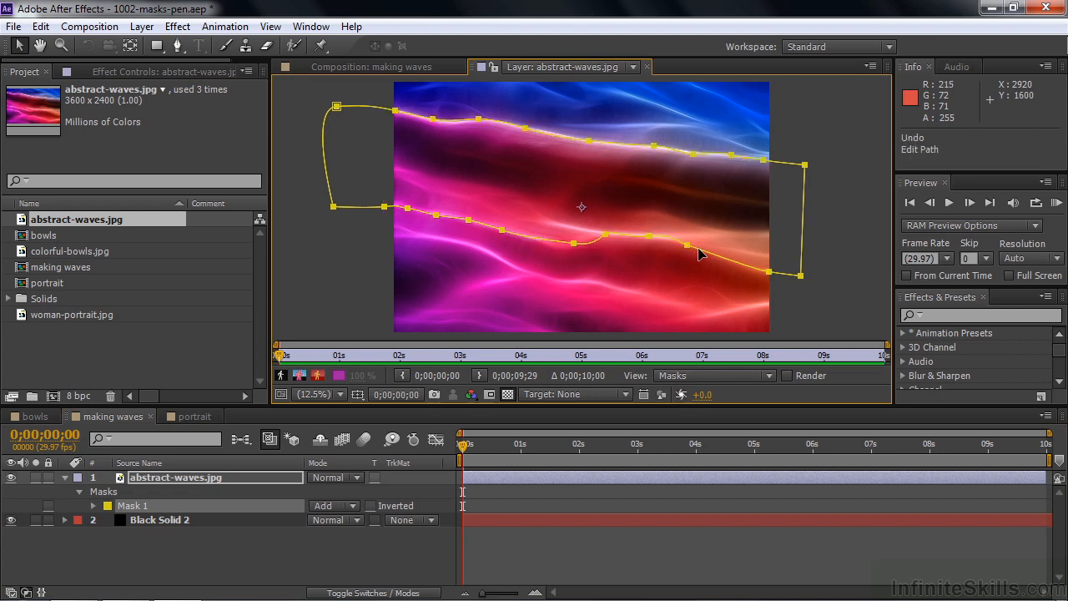
Select the abstract-waves.jpg layer to release all mask vertices, then select a single vertex on the wave's edge.
{"action": "left_click", "coordinate": [125, 480]}
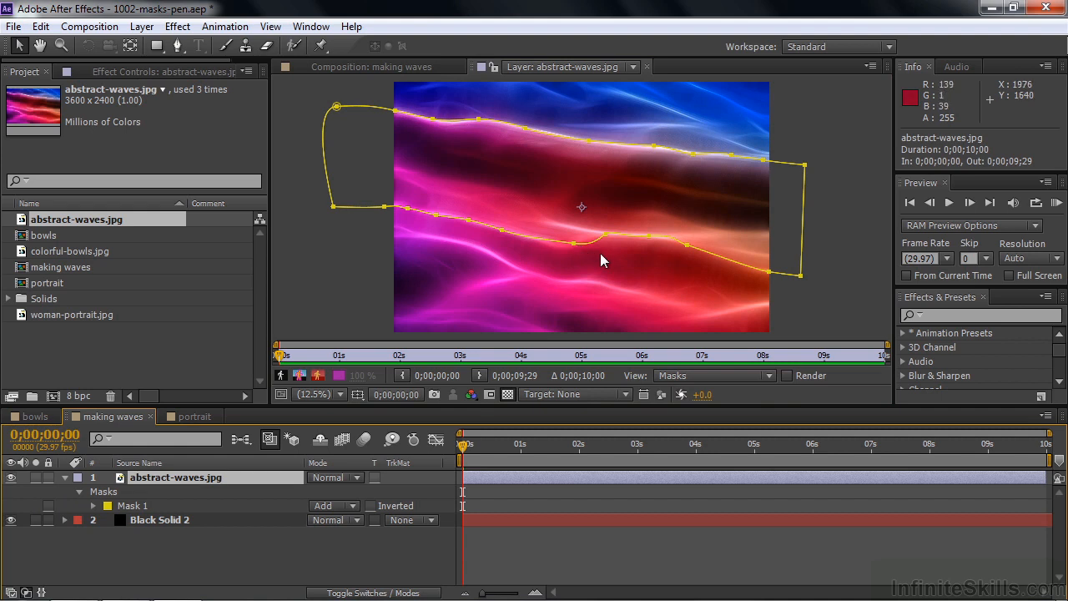
{"action": "left_click", "coordinate": [575, 243]}
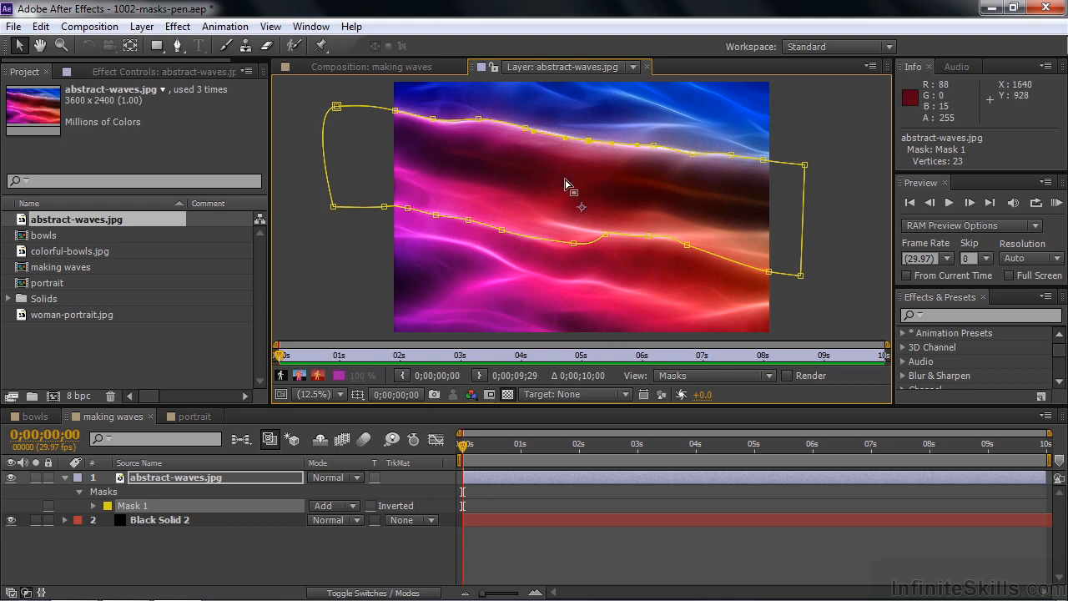
Change the mask color of Mask 1 to green.
{"action": "left_click", "coordinate": [107, 506]}
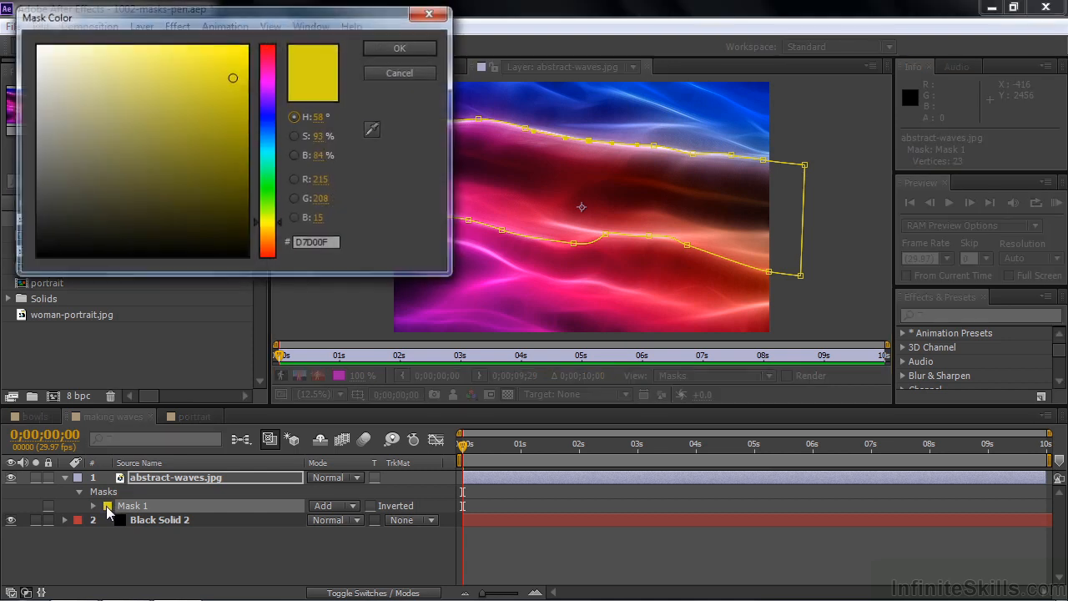
{"action": "left_click", "coordinate": [269, 176]}
{"action": "left_click_drag", "start_coordinate": [223, 129], "coordinate": [217, 100]}
{"action": "left_click", "coordinate": [399, 47]}
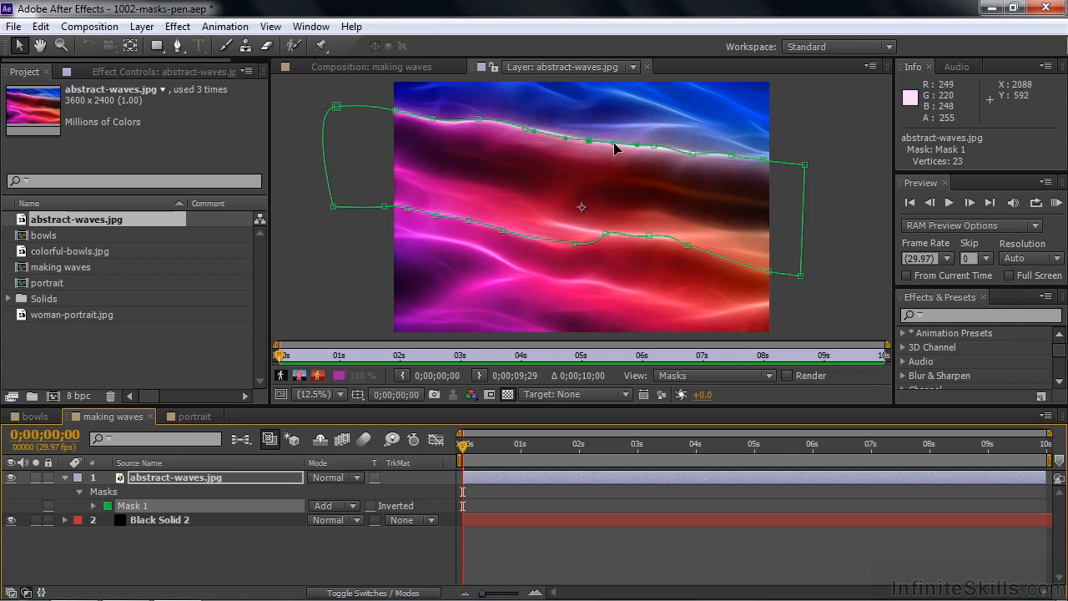
Adjust the direction handles of the selected vertex near the middle of the upper wave edge.
{"action": "mouse_move", "coordinate": [626, 148]}
{"action": "left_mouse_down"}
{"action": "mouse_move", "coordinate": [653, 105]}
{"action": "mouse_move", "coordinate": [612, 147]}
{"action": "left_mouse_up"}
{"action": "left_click_drag", "start_coordinate": [534, 132], "coordinate": [536, 130]}
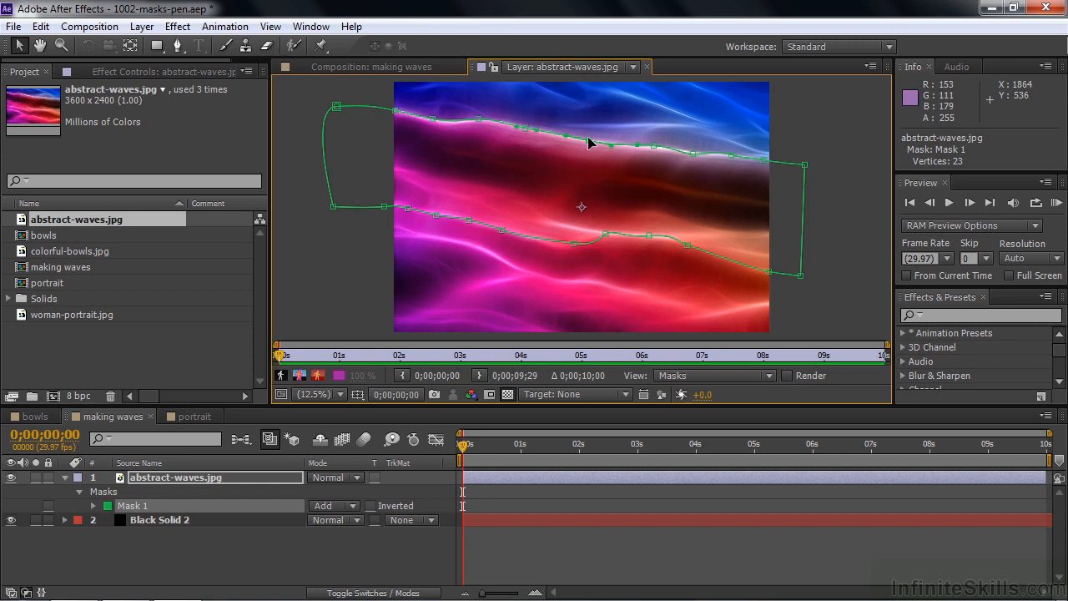
Convert the mask's upper-right corner vertex outside the image to a smooth point by pulling out direction handles.
{"action": "left_click", "coordinate": [805, 166]}
{"action": "mouse_move", "coordinate": [804, 170]}
{"action": "left_mouse_down"}
{"action": "mouse_move", "coordinate": [829, 166]}
{"action": "mouse_move", "coordinate": [806, 167]}
{"action": "left_mouse_up"}
{"action": "left_click", "coordinate": [804, 164]}
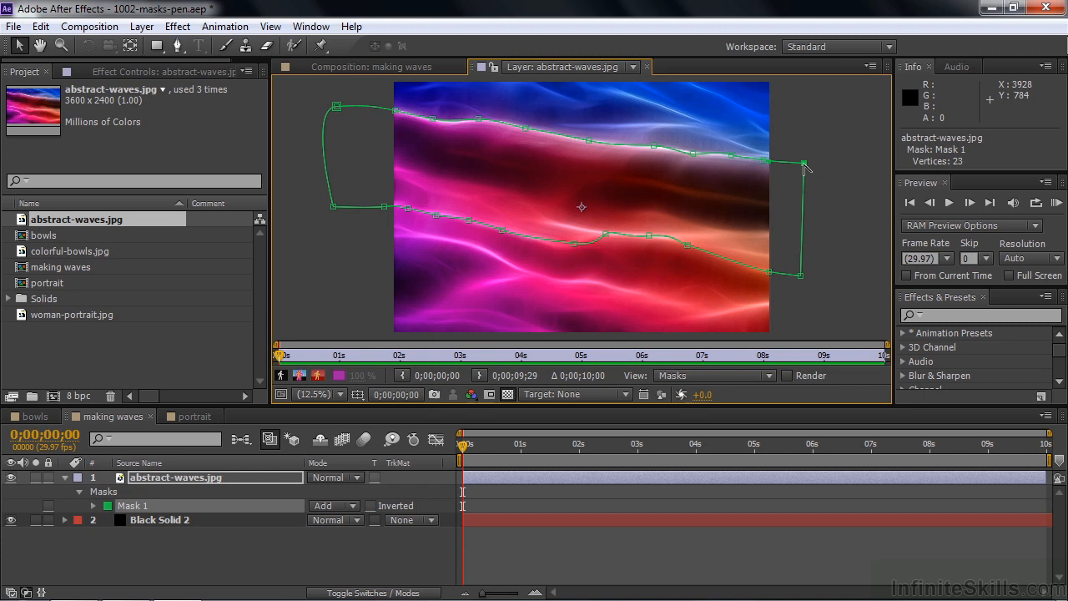
{"action": "left_click_drag", "start_coordinate": [806, 168], "coordinate": [799, 151]}
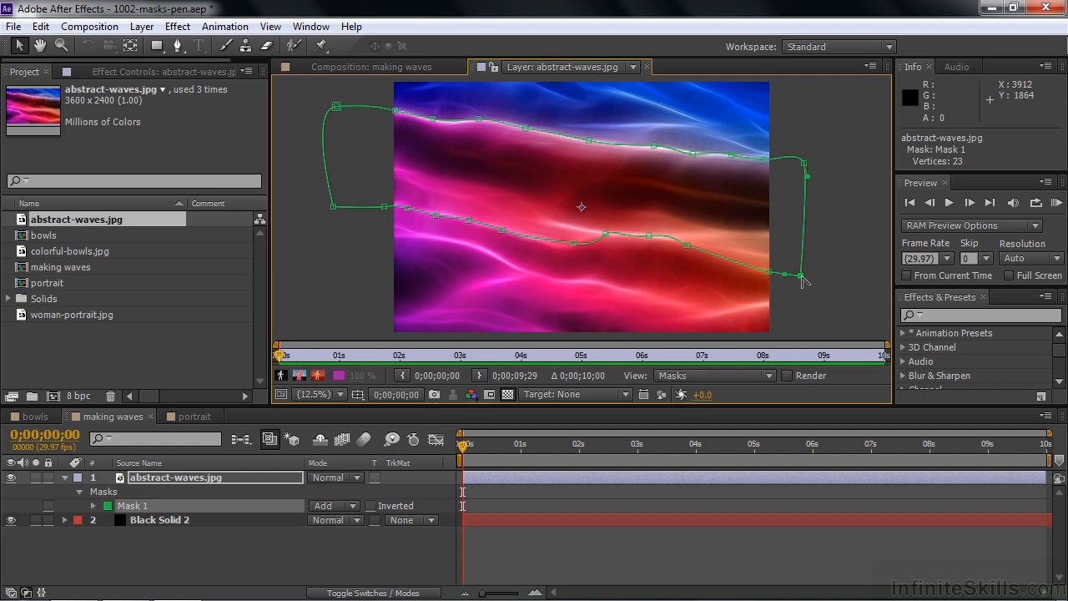
Convert the mask's lower-right corner vertex outside the image to a smooth point by pulling out and adjusting its direction handles.
{"action": "left_click_drag", "start_coordinate": [800, 276], "coordinate": [811, 265]}
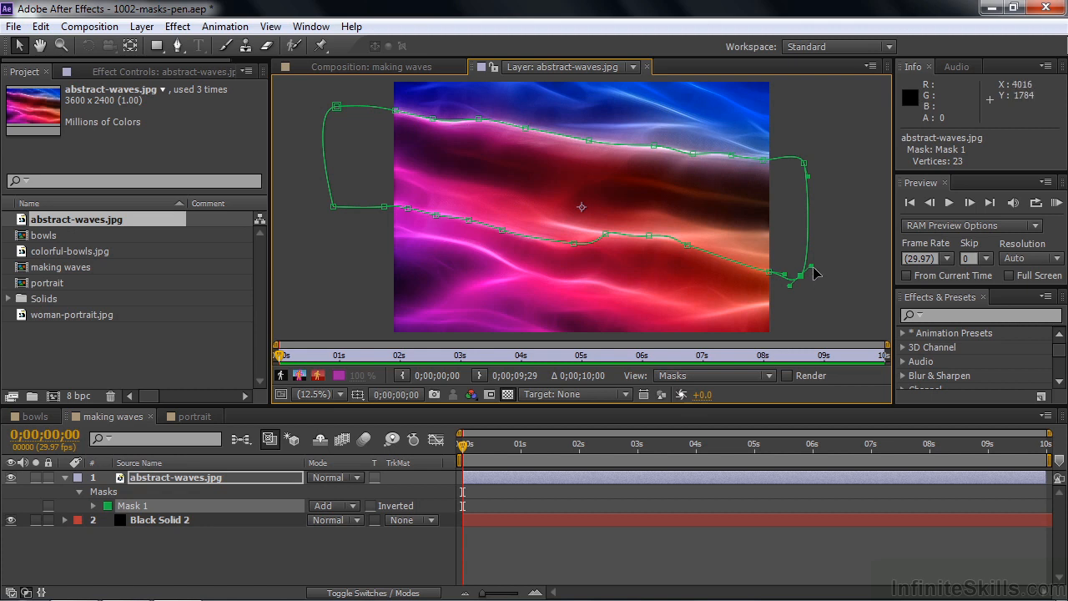
{"action": "left_click_drag", "start_coordinate": [813, 267], "coordinate": [815, 273]}
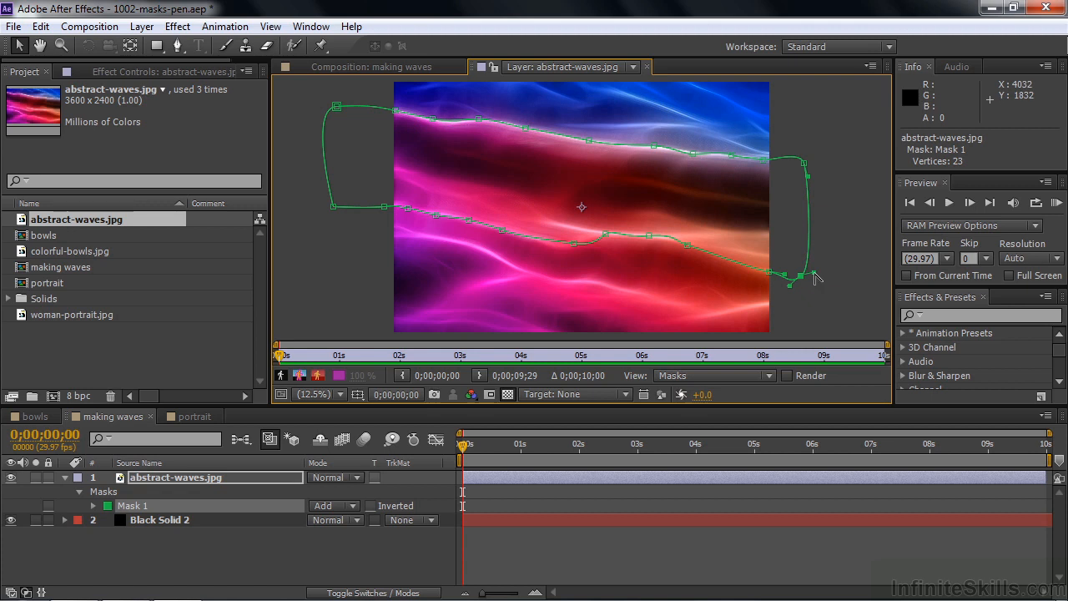
{"action": "mouse_move", "coordinate": [814, 273]}
{"action": "left_mouse_down"}
{"action": "mouse_move", "coordinate": [801, 248]}
{"action": "mouse_move", "coordinate": [815, 255]}
{"action": "mouse_move", "coordinate": [810, 283]}
{"action": "mouse_move", "coordinate": [804, 272]}
{"action": "mouse_move", "coordinate": [823, 267]}
{"action": "mouse_move", "coordinate": [803, 250]}
{"action": "mouse_move", "coordinate": [829, 272]}
{"action": "mouse_move", "coordinate": [823, 264]}
{"action": "left_mouse_up"}
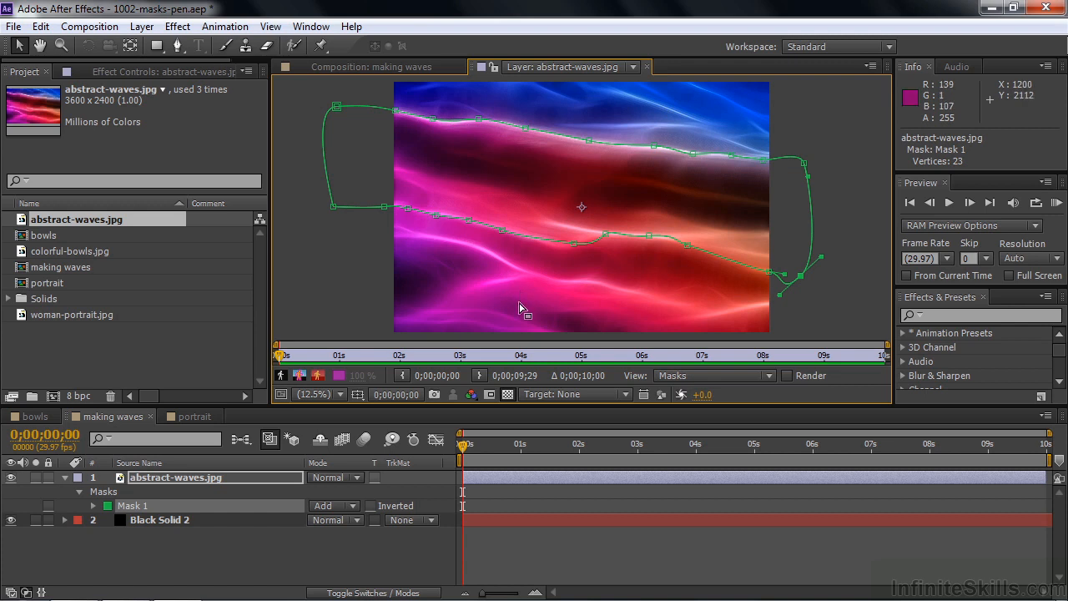
Refine the vertices along the lower wave edge of Mask 1, and activate the Pen tool to view its related vertex tools.
{"action": "left_click", "coordinate": [574, 247]}
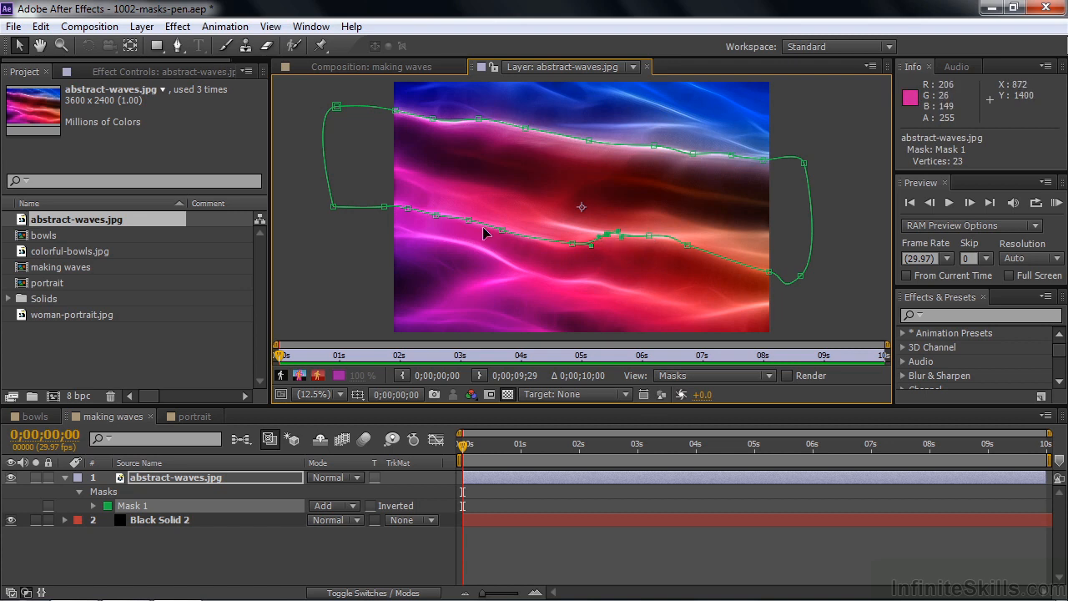
{"action": "left_click", "coordinate": [436, 216]}
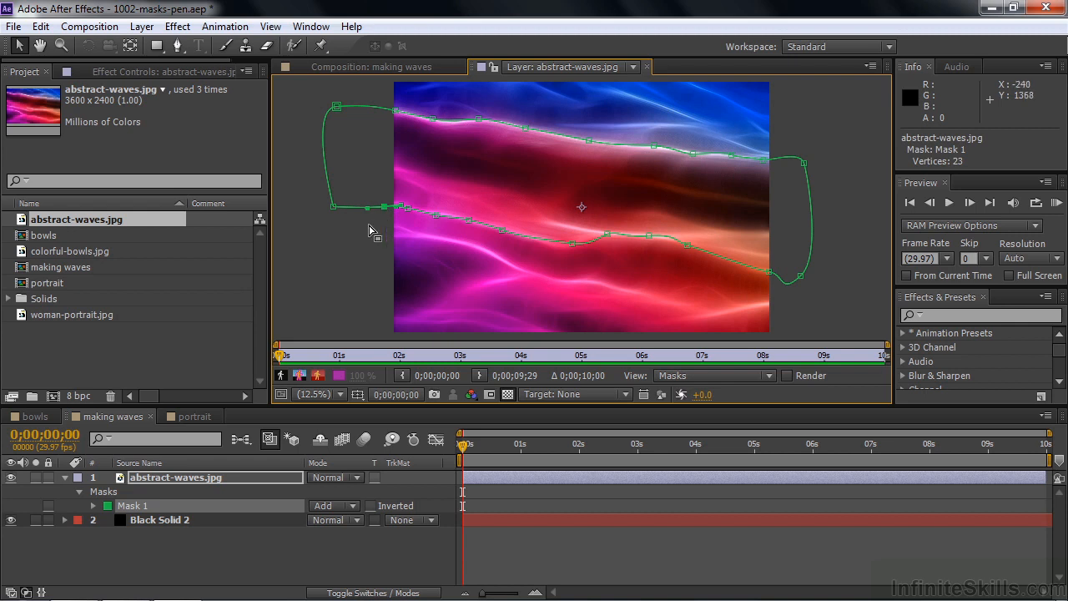
{"action": "left_click", "coordinate": [177, 46]}
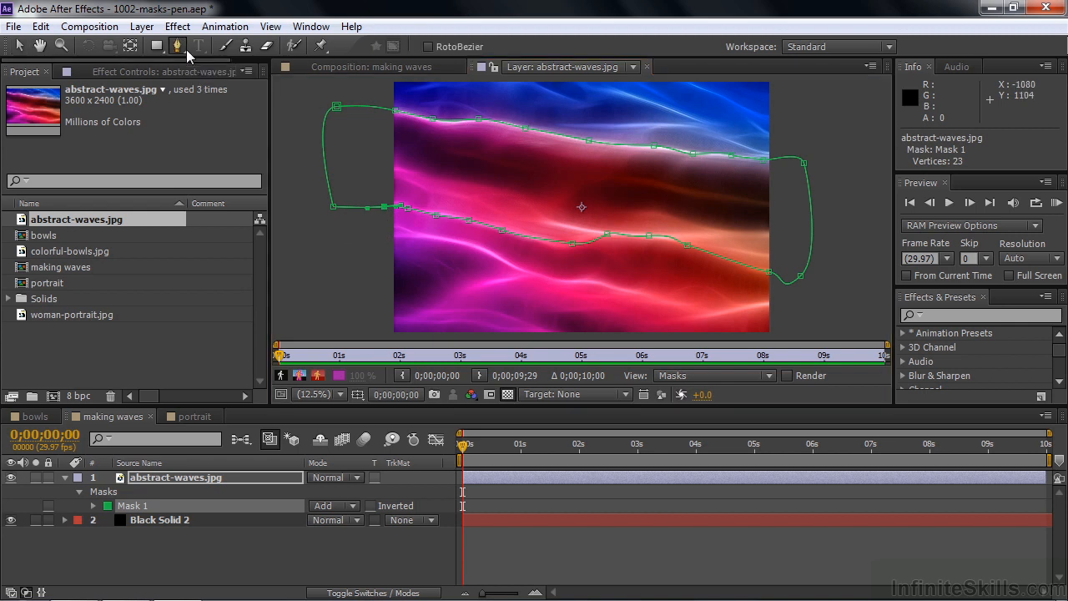
{"action": "left_click", "coordinate": [186, 49]}
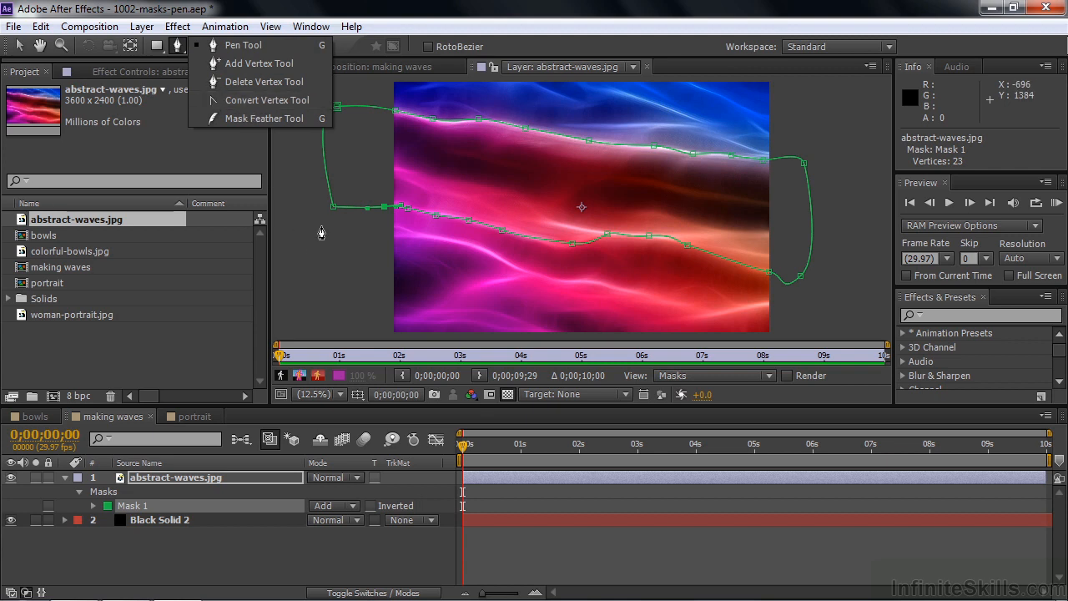
In the making waves composition, set Mask 1's feather to 40 pixels and its expansion to 16 pixels.
{"action": "left_click", "coordinate": [382, 68]}
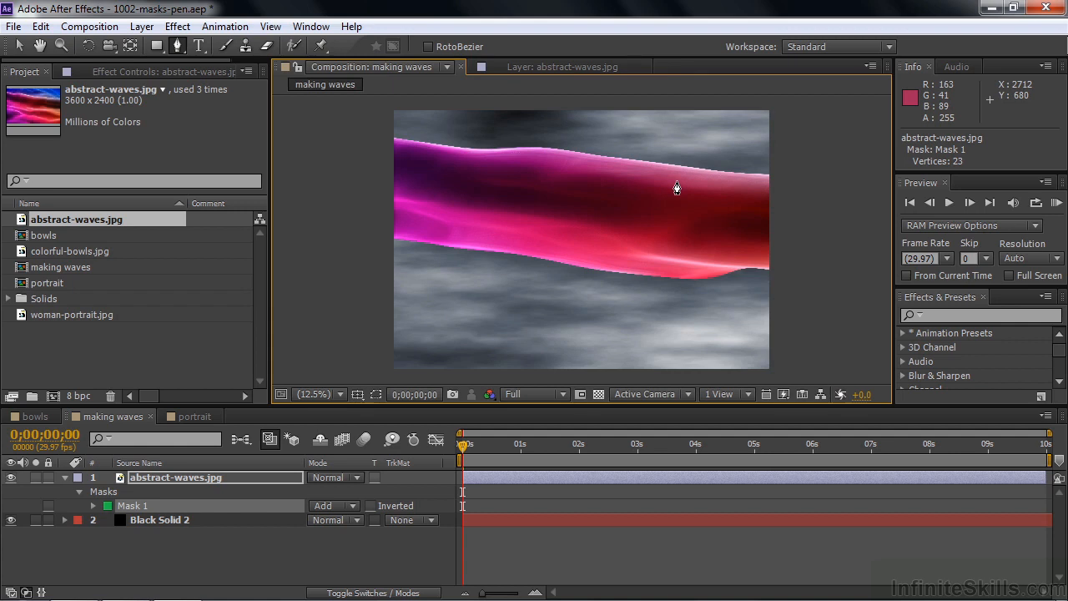
{"action": "left_click", "coordinate": [78, 491]}
{"action": "left_click", "coordinate": [79, 492]}
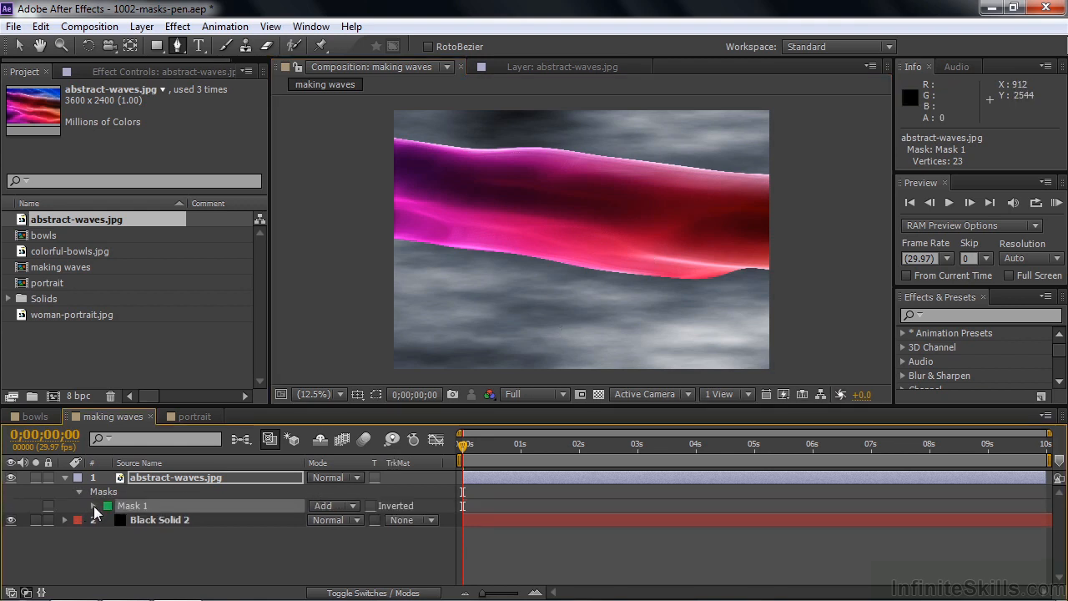
{"action": "left_click", "coordinate": [93, 506]}
{"action": "left_click_drag", "start_coordinate": [330, 534], "coordinate": [369, 537]}
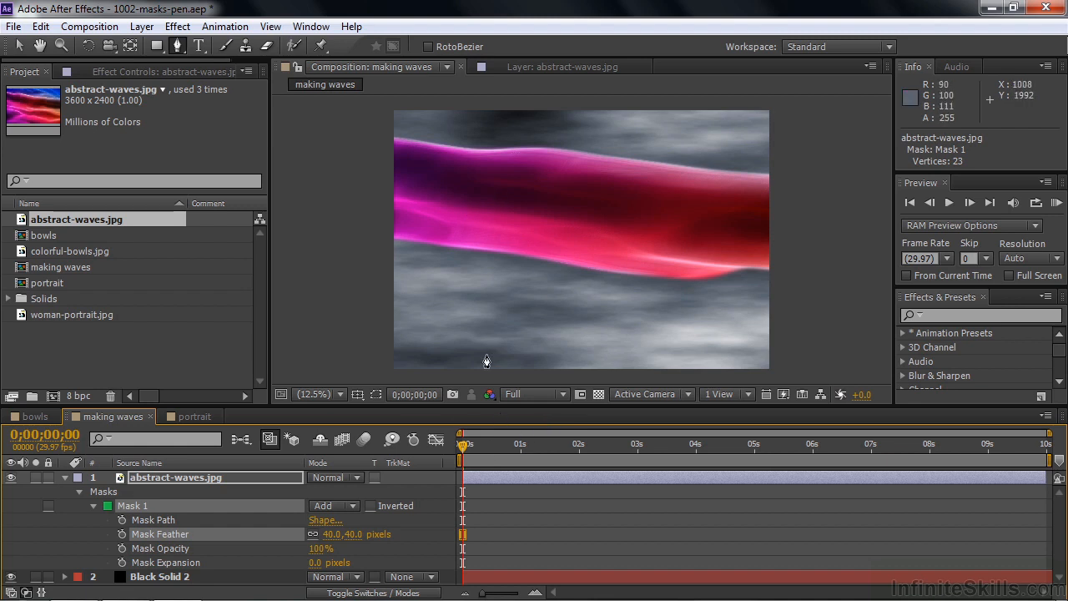
{"action": "left_click_drag", "start_coordinate": [324, 562], "coordinate": [331, 563]}
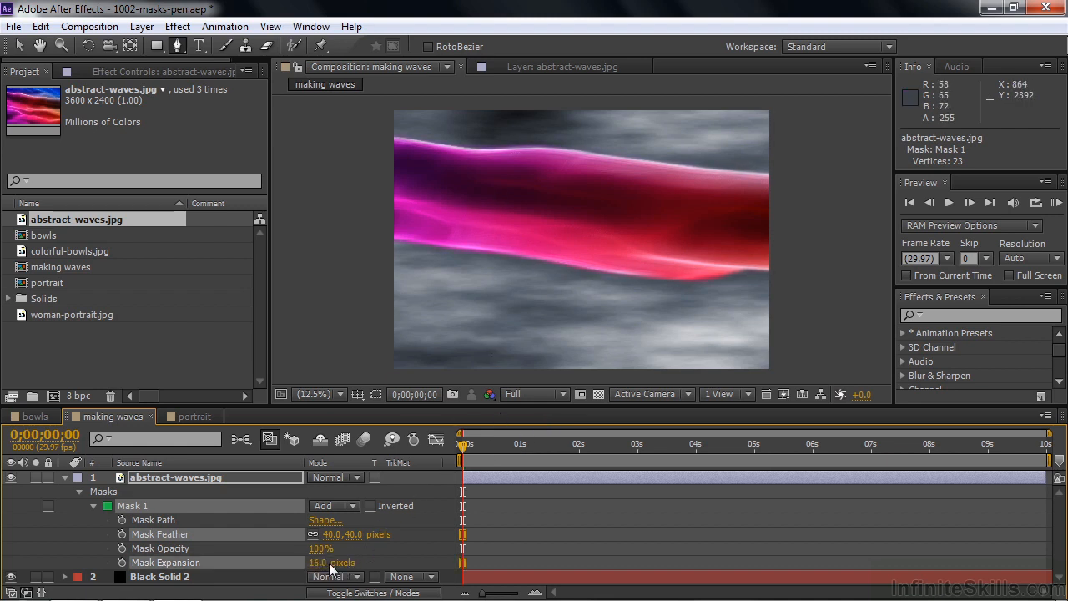
{"action": "left_click", "coordinate": [330, 564]}
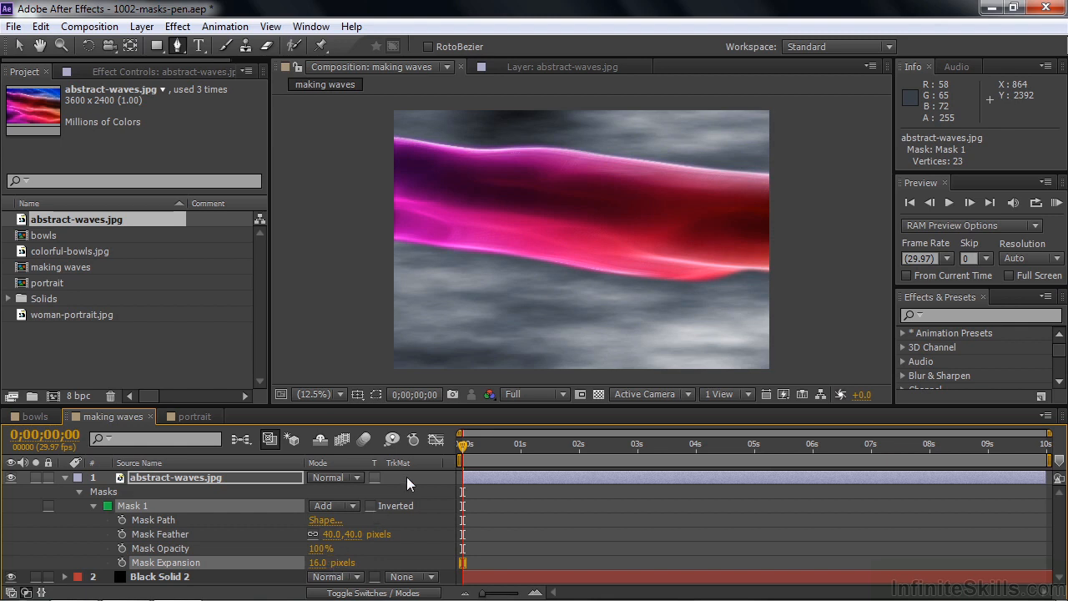
Scrub through the first three seconds to check the masked wave against the background, and look over Black Solid 2's effects.
{"action": "left_click_drag", "start_coordinate": [460, 449], "coordinate": [553, 447]}
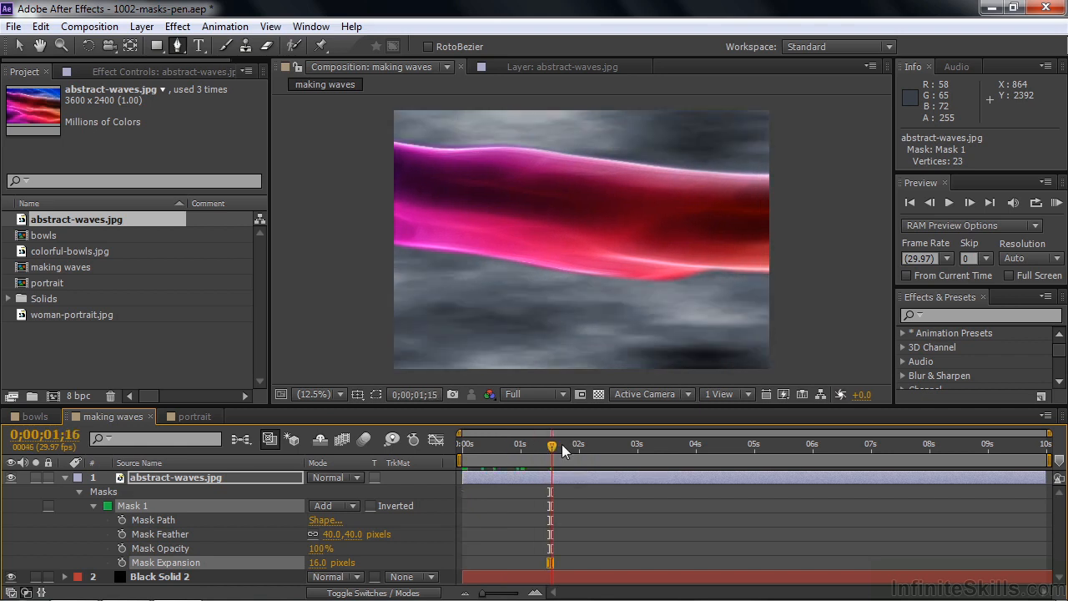
{"action": "left_click", "coordinate": [65, 577]}
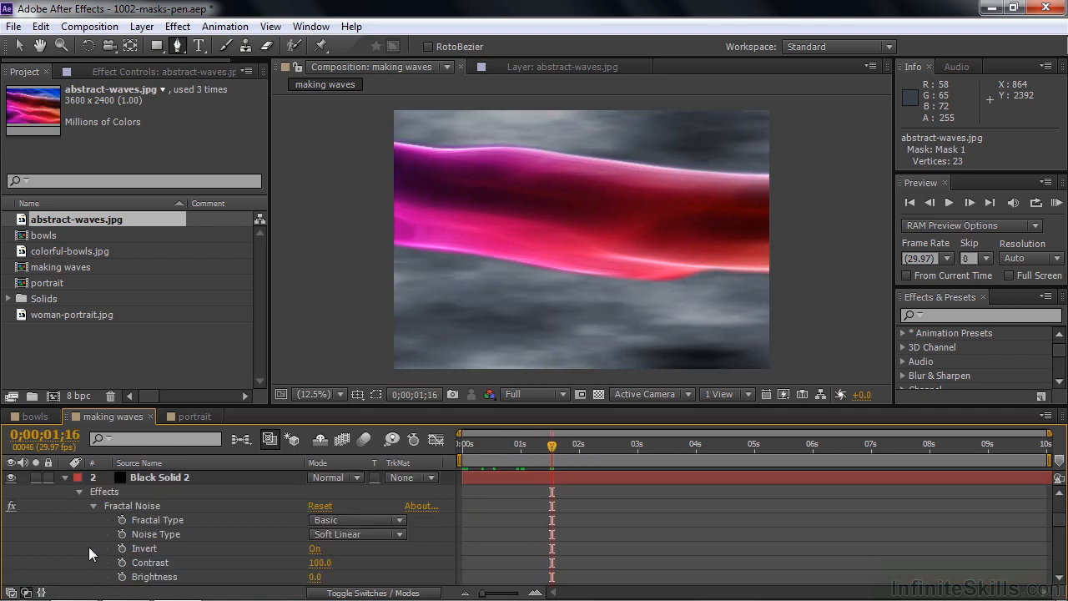
{"action": "left_click", "coordinate": [94, 505]}
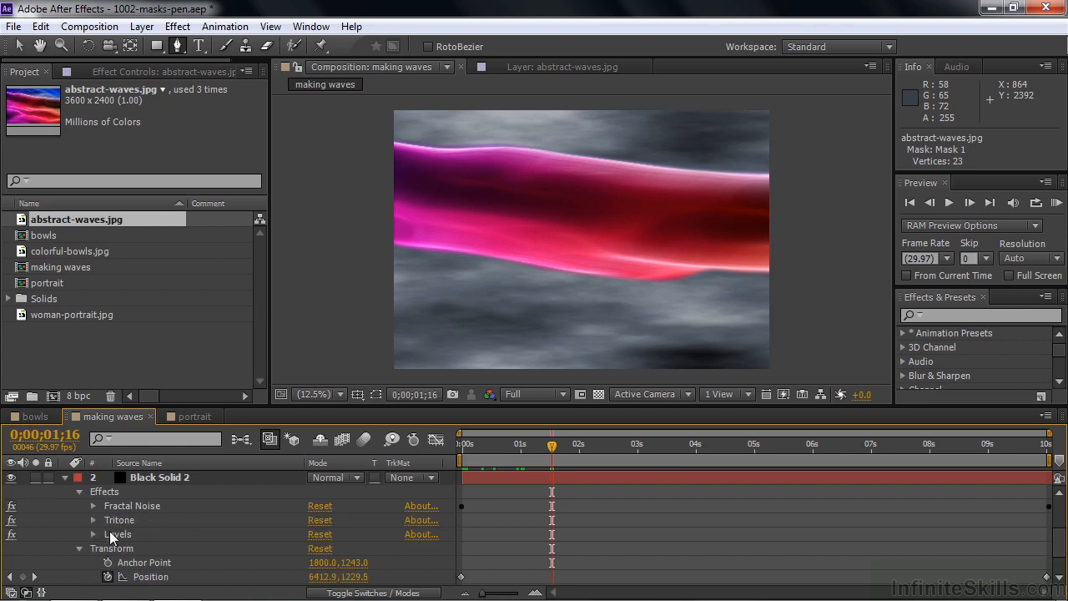
{"action": "left_click", "coordinate": [80, 549]}
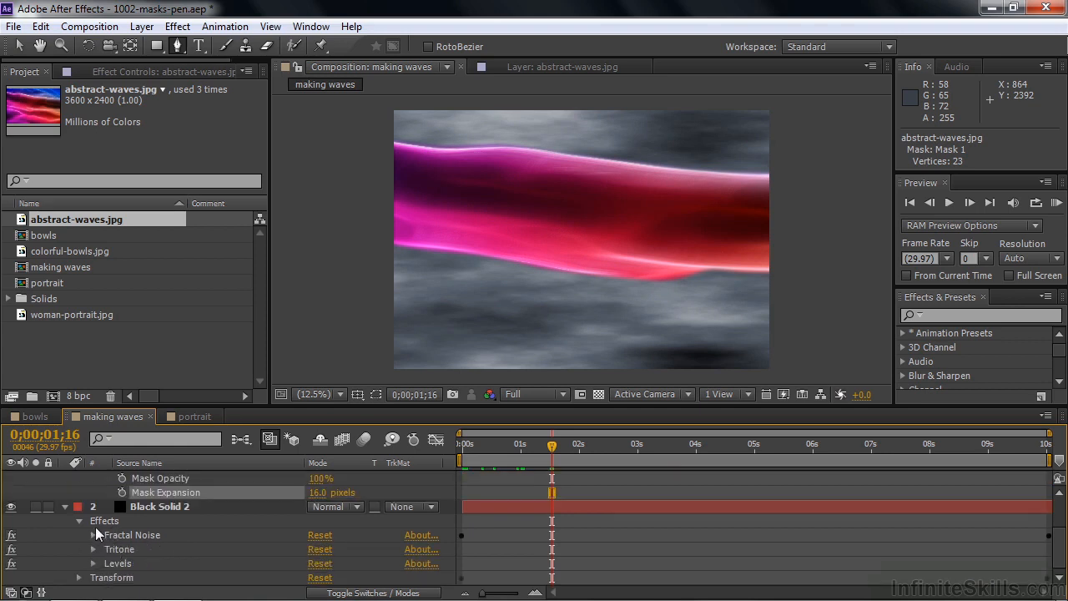
{"action": "left_click", "coordinate": [79, 521]}
{"action": "left_click_drag", "start_coordinate": [550, 454], "coordinate": [634, 452]}
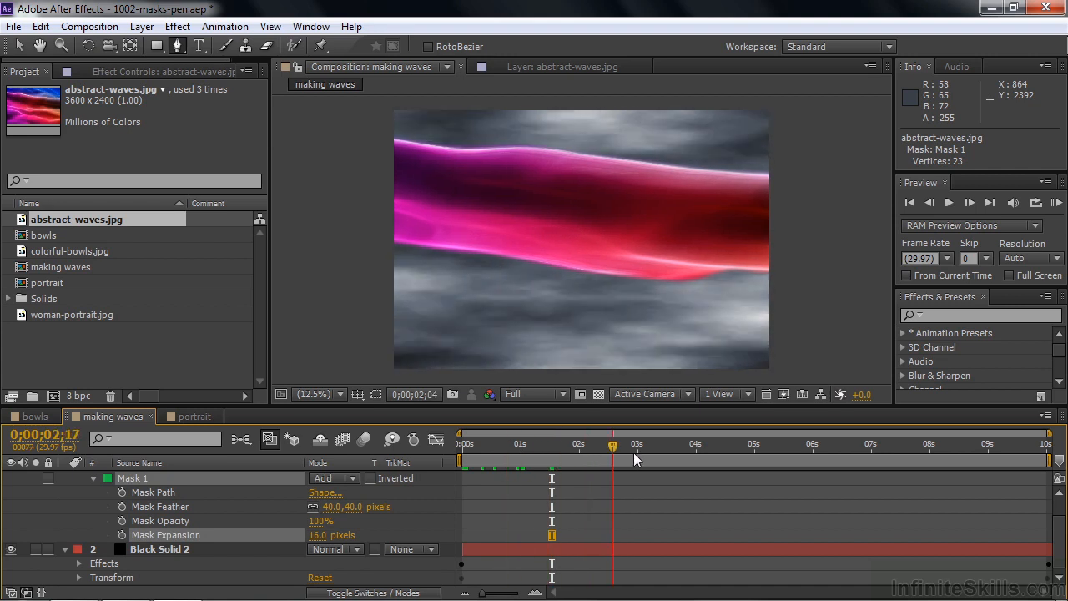
{"action": "left_click", "coordinate": [632, 453]}
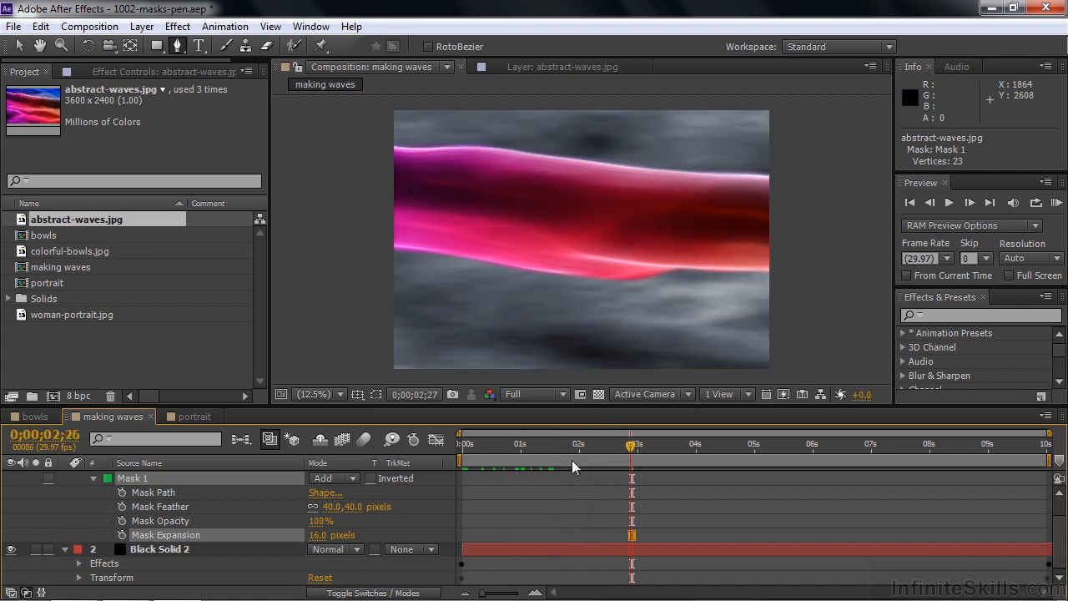
{"action": "left_click", "coordinate": [527, 457]}
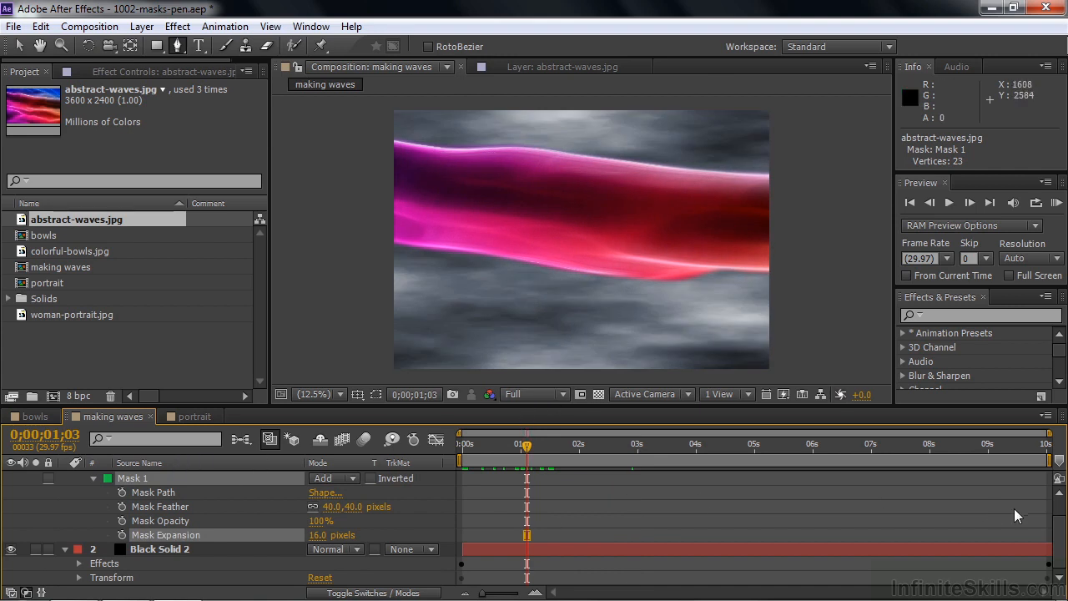
Collapse the abstract-waves.jpg layer, enable its Wave Warp effect and expand the effect's settings.
{"action": "scroll", "coordinate": [1052, 542], "scroll_direction": "up", "scroll_amount": 2}
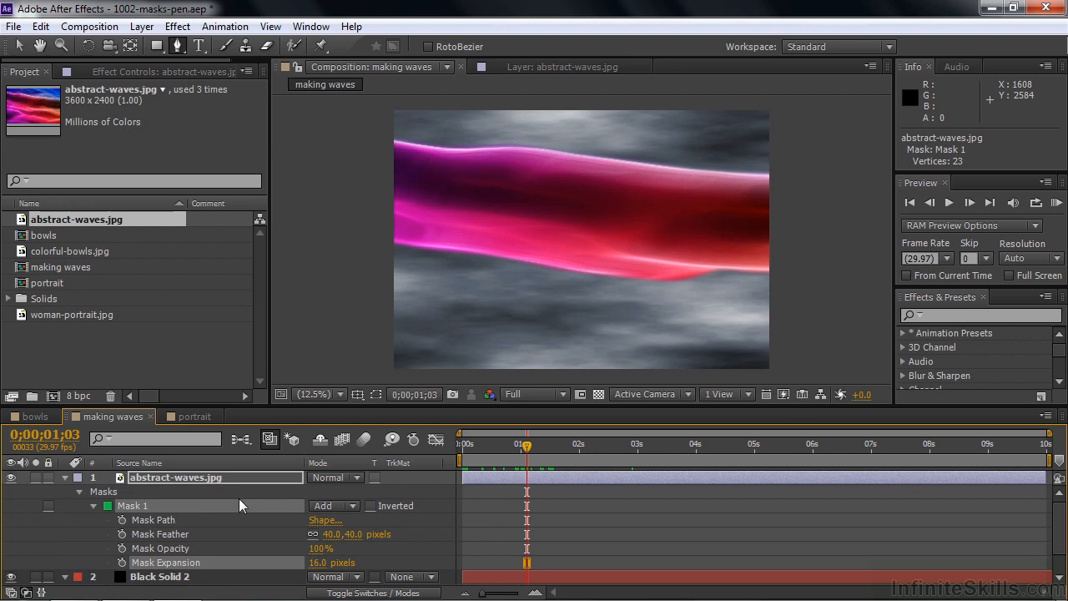
{"action": "left_click", "coordinate": [66, 477]}
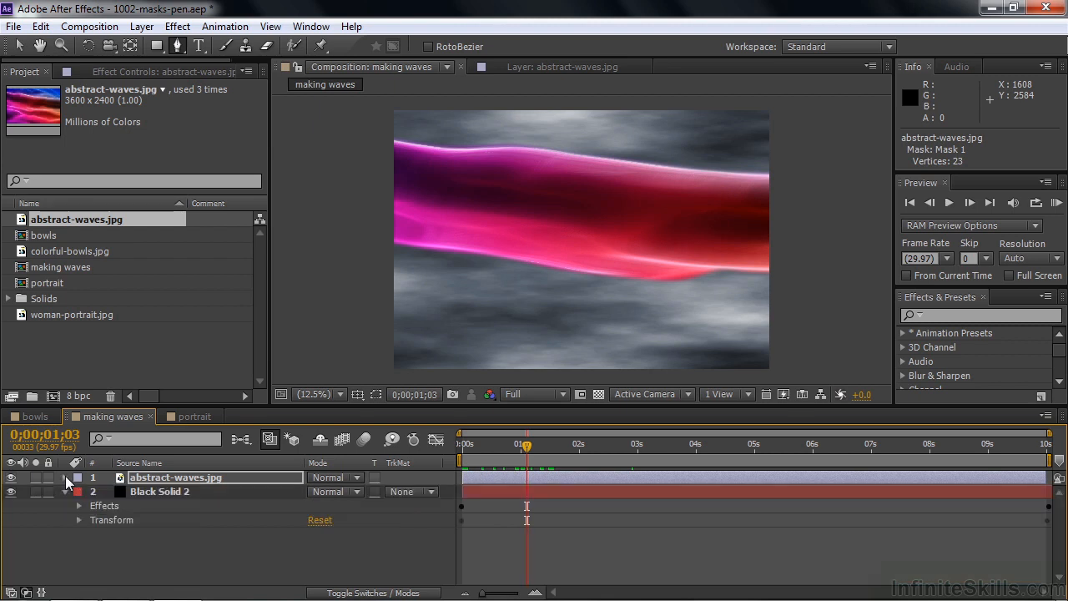
{"action": "left_click", "coordinate": [175, 477]}
{"action": "left_click", "coordinate": [126, 73]}
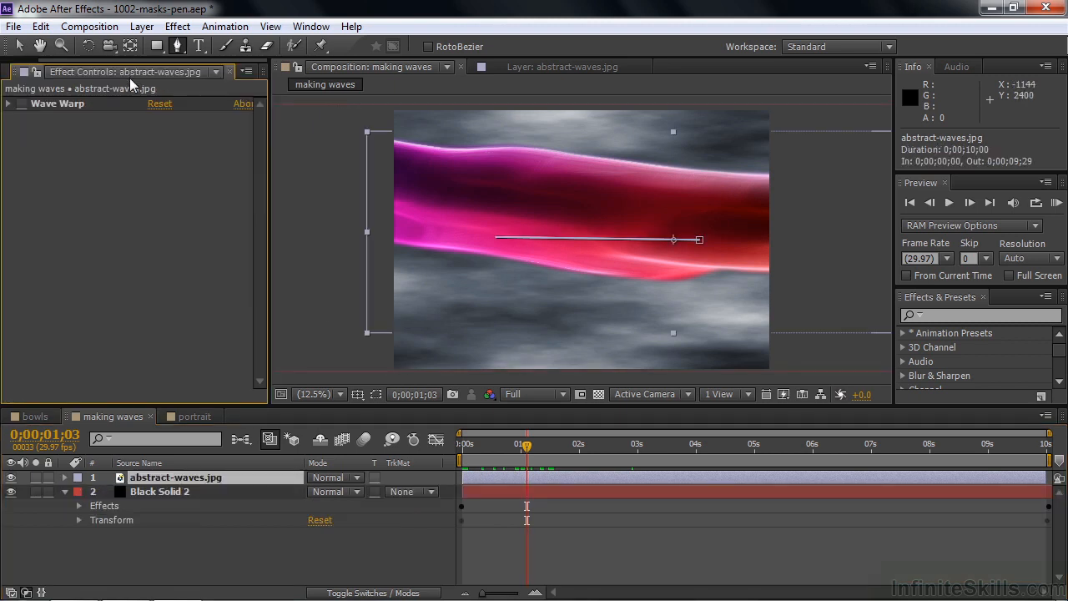
{"action": "left_click", "coordinate": [8, 104]}
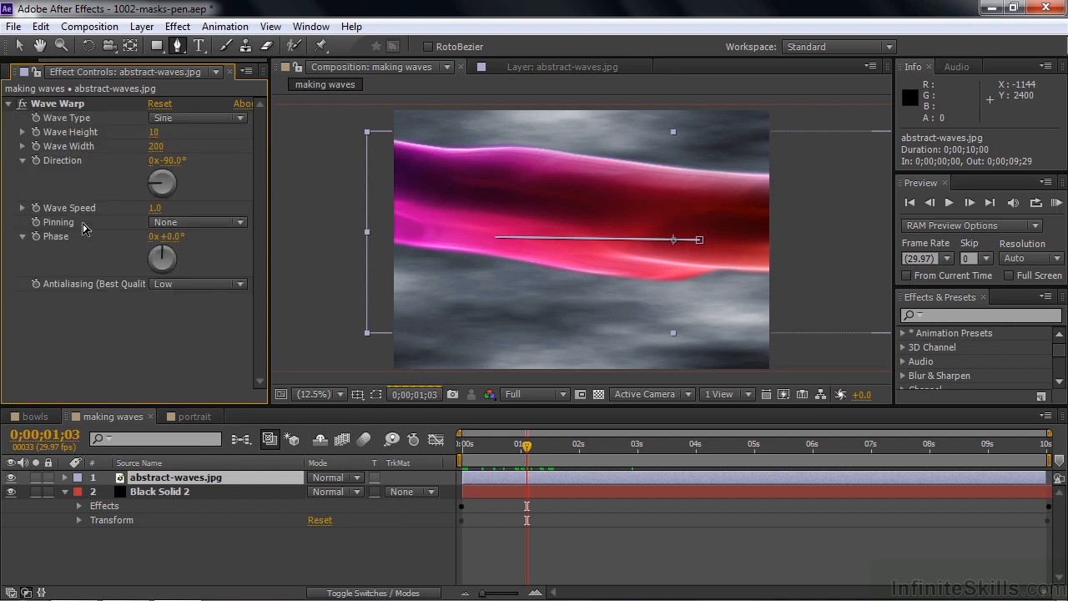
Preview the Wave Warp animation on the masked wave, playing the composition from its start.
{"action": "mouse_move", "coordinate": [527, 446]}
{"action": "left_mouse_down"}
{"action": "mouse_move", "coordinate": [514, 444]}
{"action": "mouse_move", "coordinate": [543, 455]}
{"action": "left_mouse_up"}
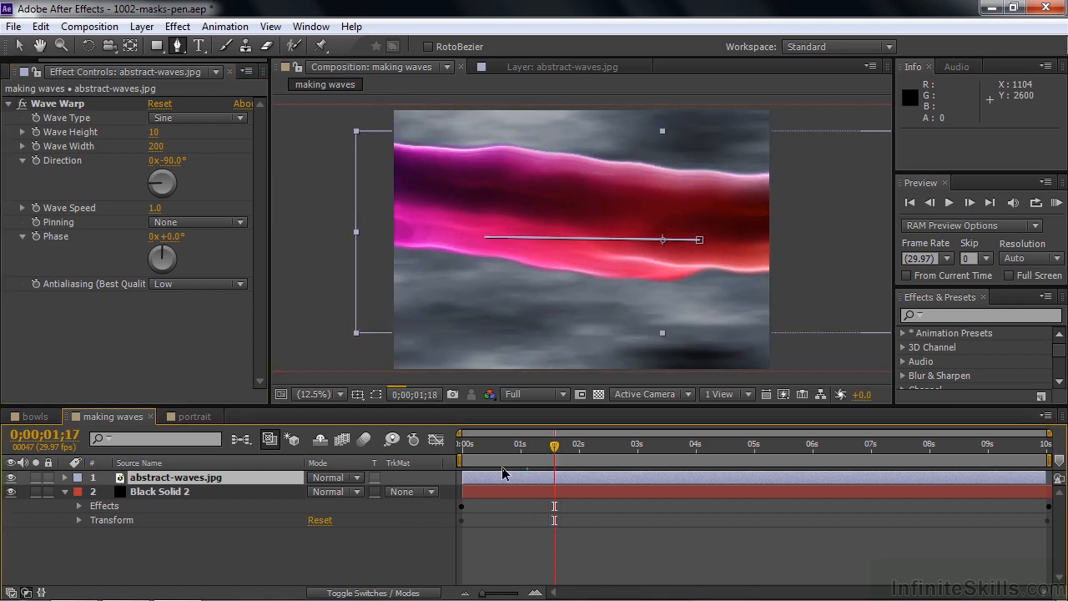
{"action": "key", "text": "KP_0"}
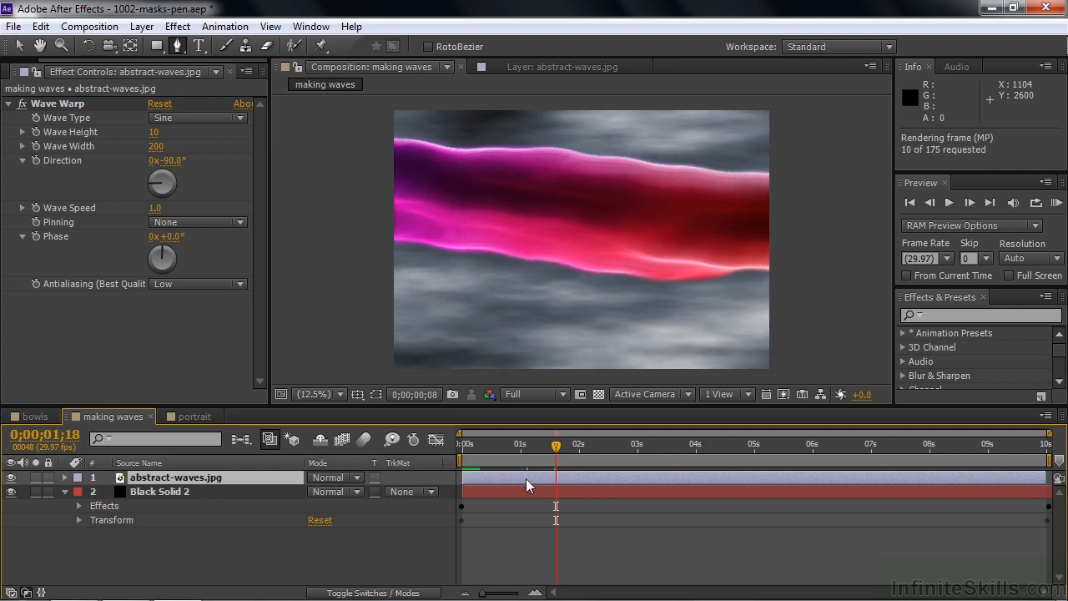
{"action": "left_click", "coordinate": [555, 447]}
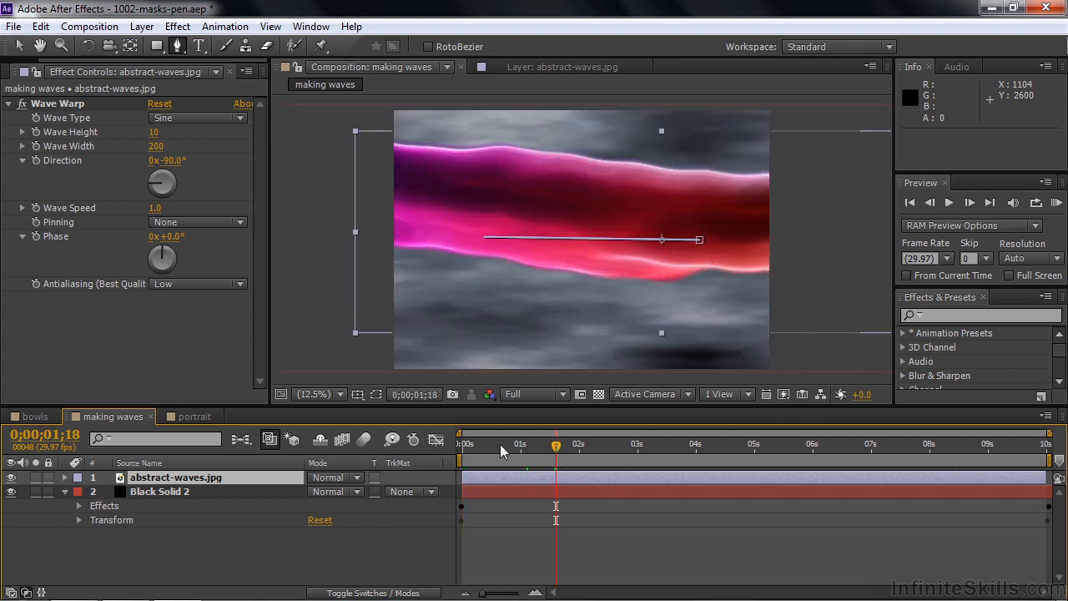
{"action": "left_click", "coordinate": [463, 447]}
{"action": "key", "text": "space"}
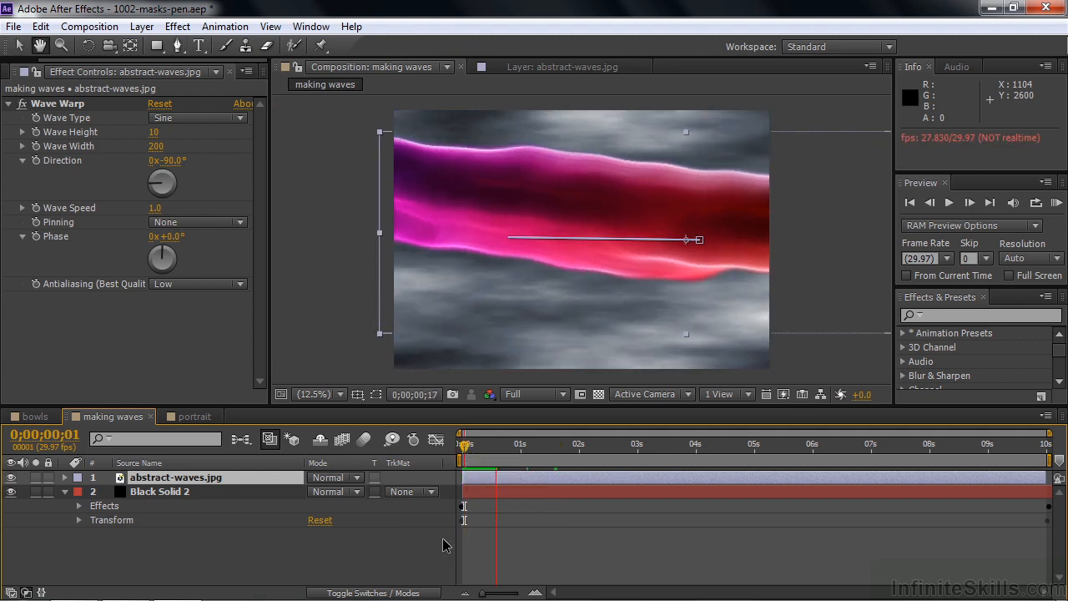
{"action": "key", "text": "g"}
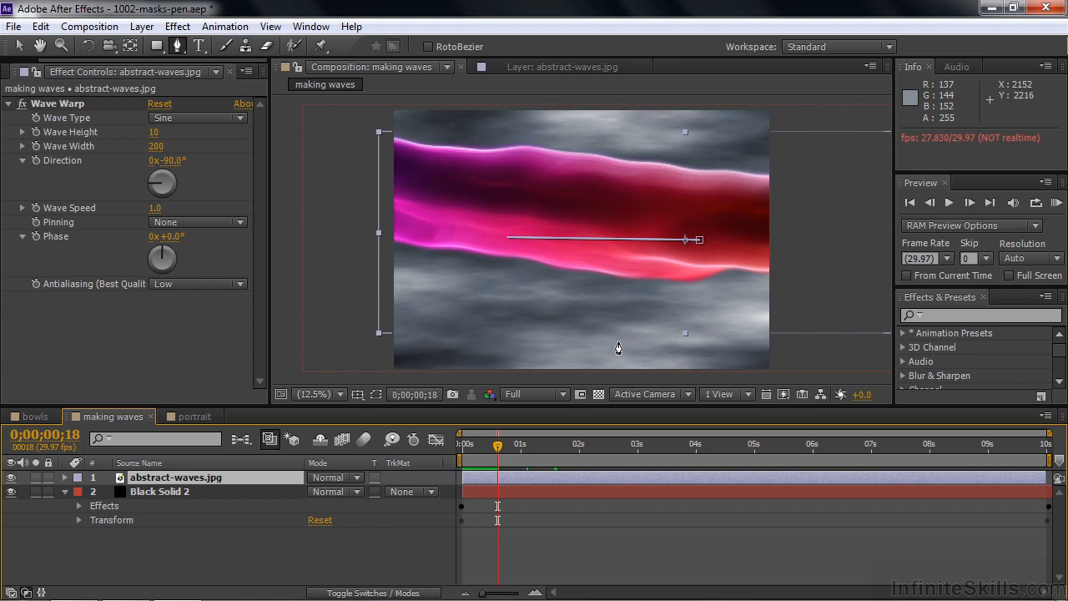
Open the portrait composition and examine the Keylight (1.2) settings of the top woman-portrait.jpg layer.
{"action": "left_click", "coordinate": [188, 416]}
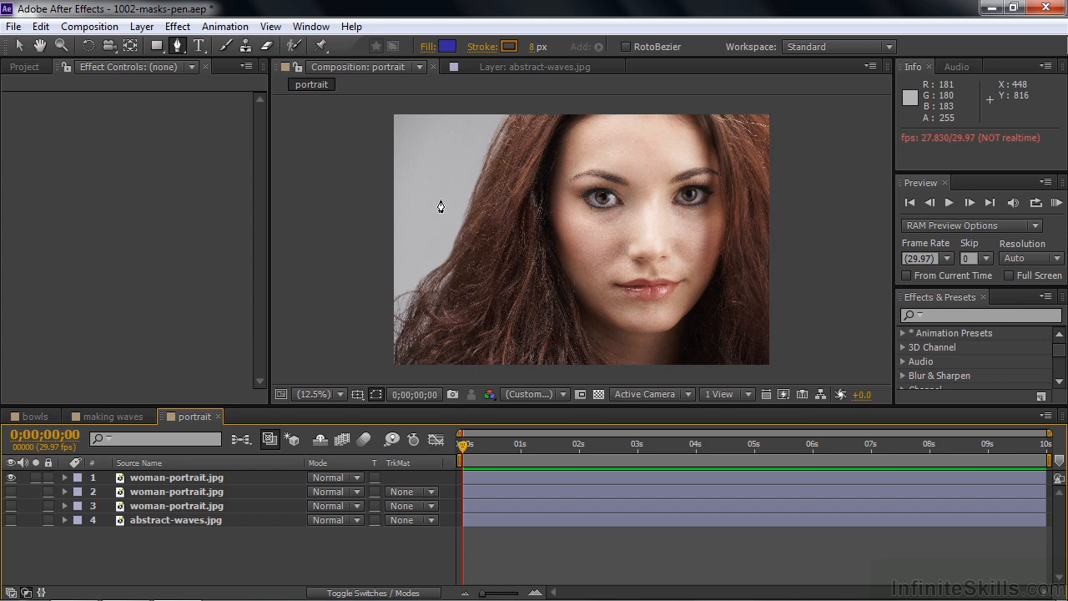
{"action": "left_click", "coordinate": [18, 48]}
{"action": "left_click", "coordinate": [151, 479]}
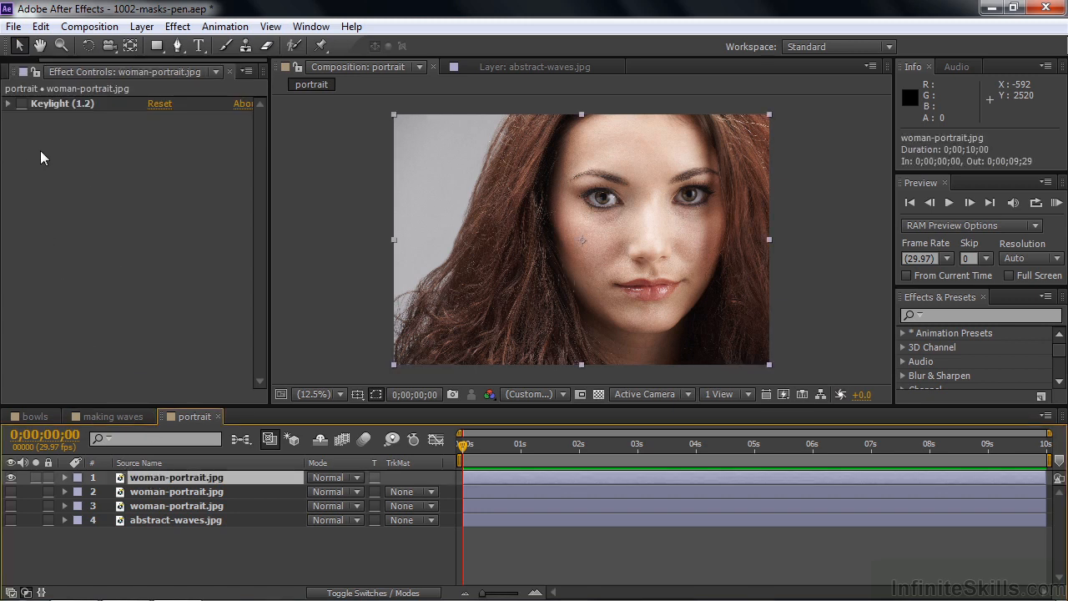
{"action": "left_click", "coordinate": [7, 105]}
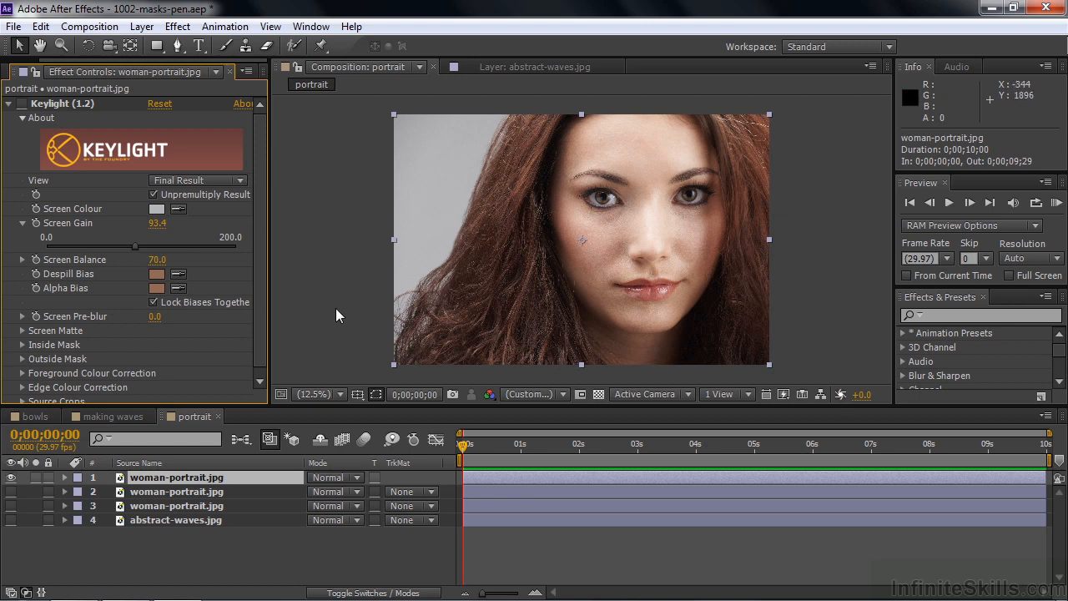
Turn Keylight (1.2) on temporarily to inspect the top portrait layer's key, turn it off again and collapse its settings.
{"action": "left_click", "coordinate": [21, 103]}
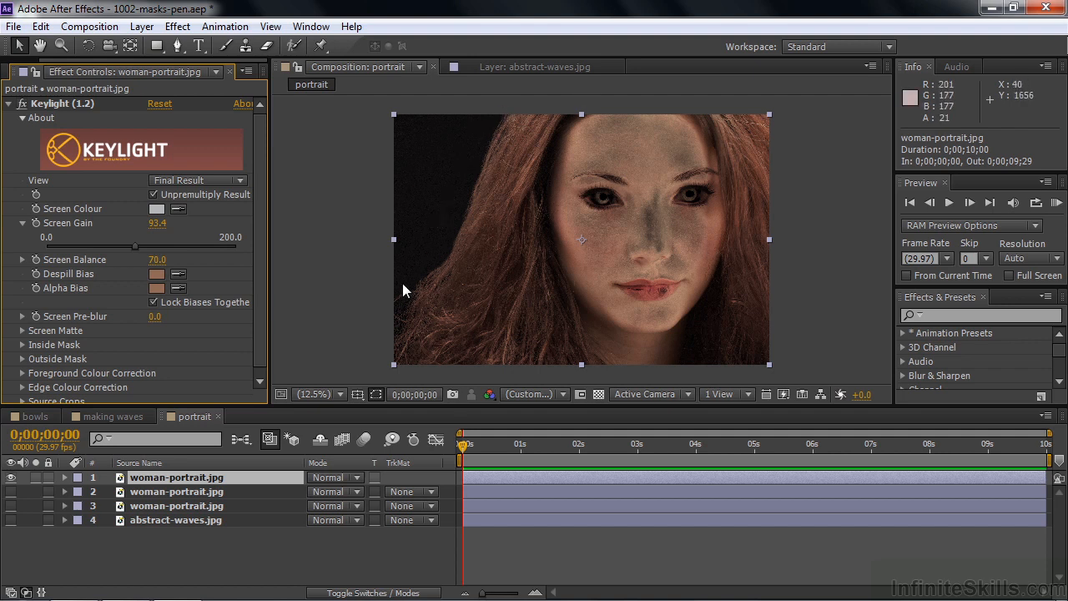
{"action": "left_click", "coordinate": [10, 104]}
{"action": "left_click", "coordinate": [8, 103]}
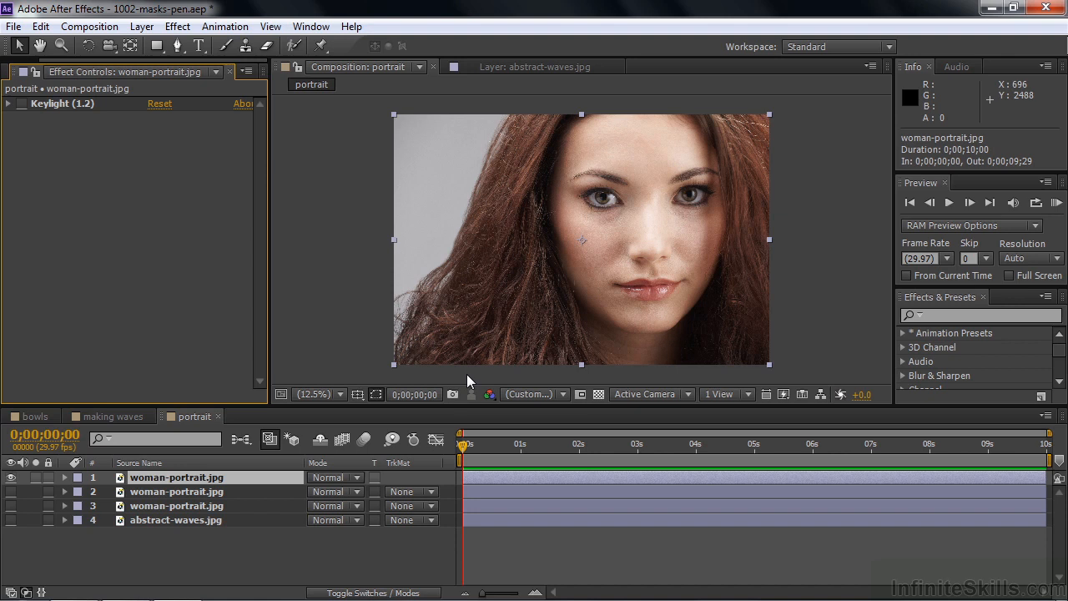
Hide the top woman-portrait.jpg layer, then set Mask 1 of the second woman-portrait.jpg layer to None and show that layer.
{"action": "left_click", "coordinate": [11, 477]}
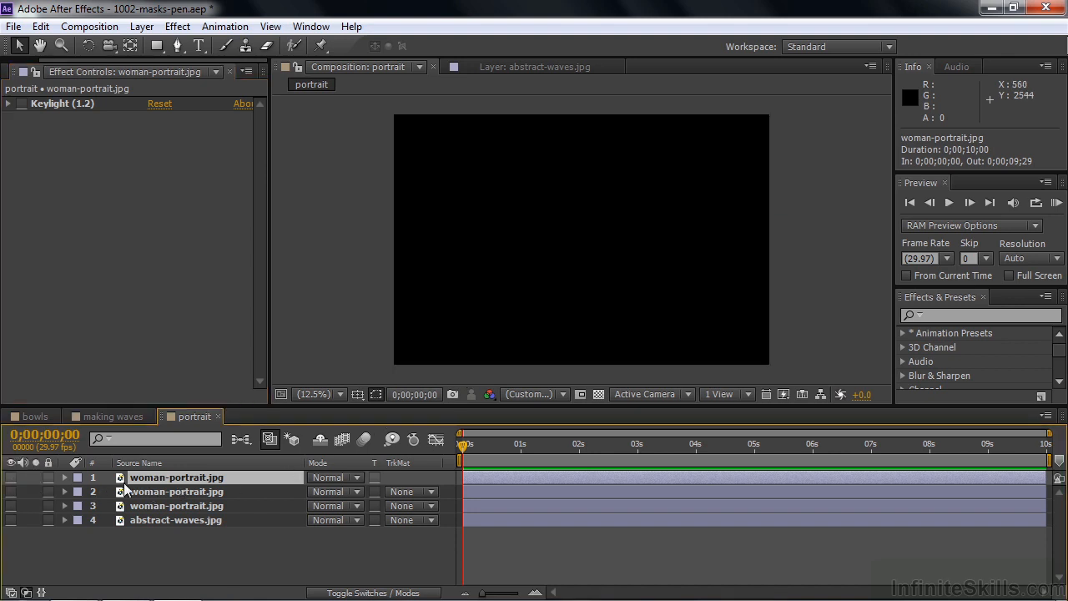
{"action": "left_click", "coordinate": [125, 491]}
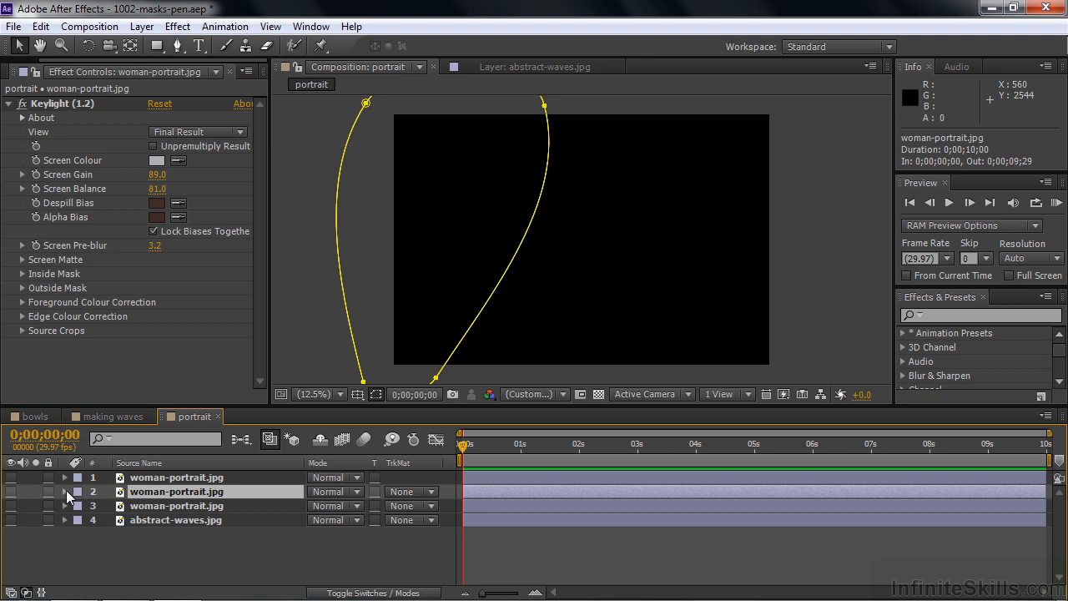
{"action": "left_click", "coordinate": [65, 491]}
{"action": "left_click", "coordinate": [354, 506]}
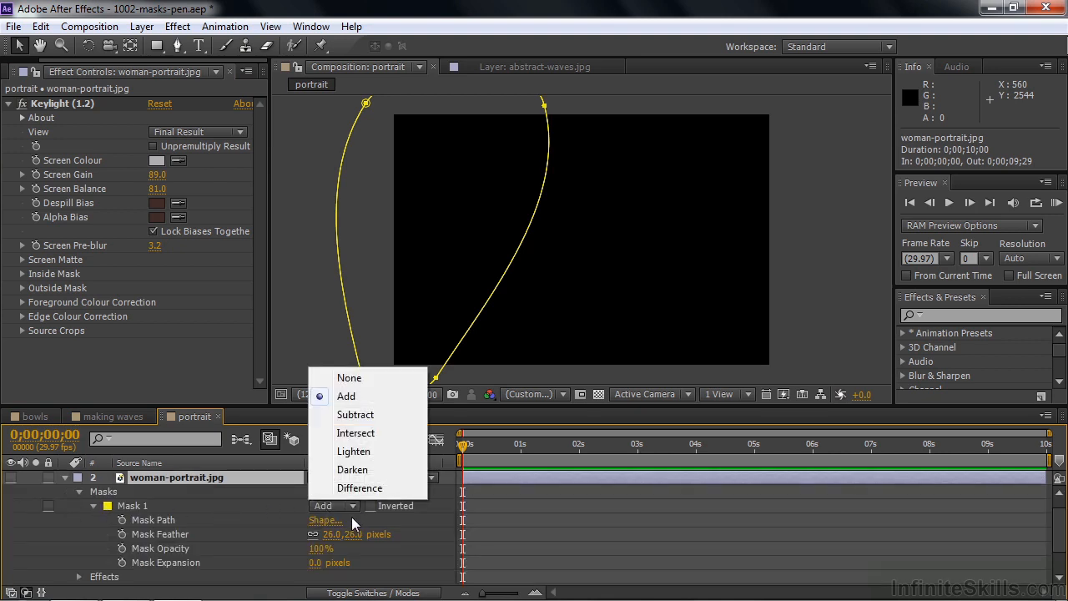
{"action": "left_click", "coordinate": [354, 377]}
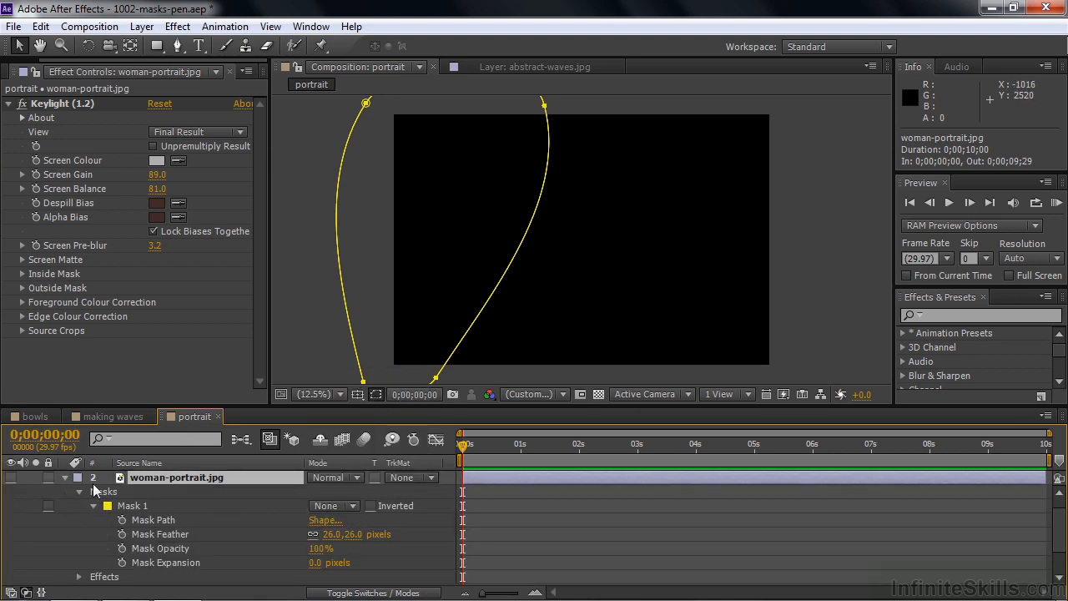
{"action": "left_click", "coordinate": [11, 479]}
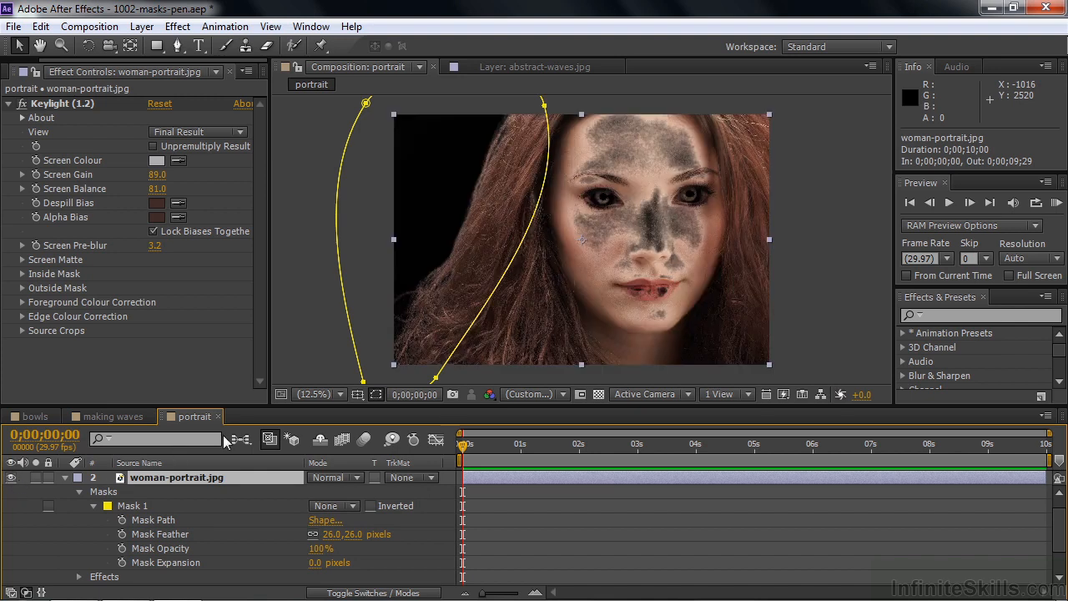
{"action": "scroll", "coordinate": [1057, 517], "scroll_direction": "up", "scroll_amount": 1}
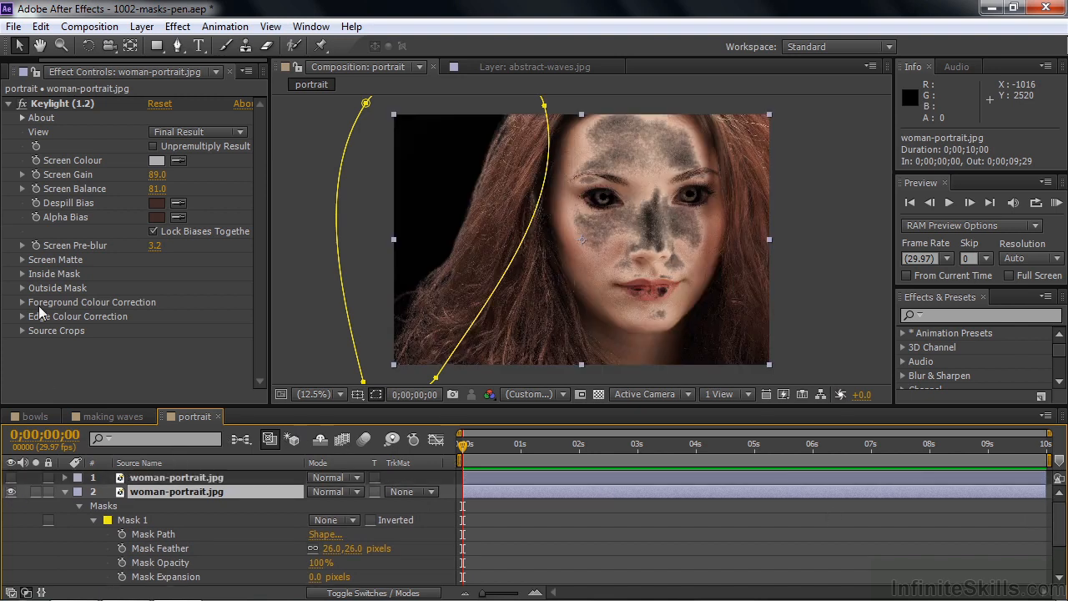
Turn off Keylight (1.2) on the second portrait layer and set its Mask 1 mode to Add.
{"action": "left_click", "coordinate": [24, 103]}
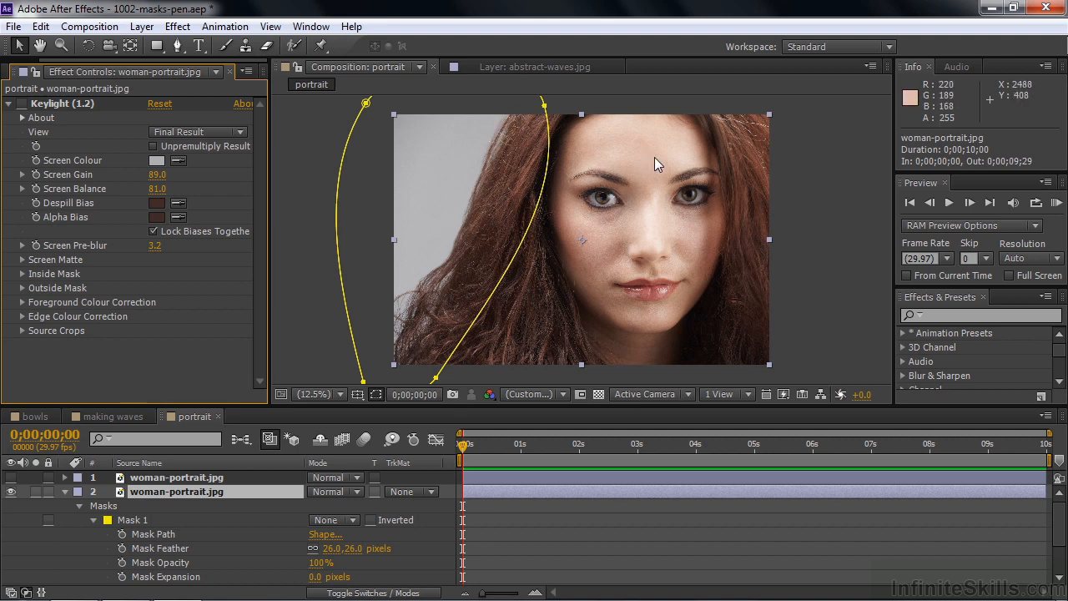
{"action": "left_click", "coordinate": [351, 519]}
{"action": "left_click", "coordinate": [363, 411]}
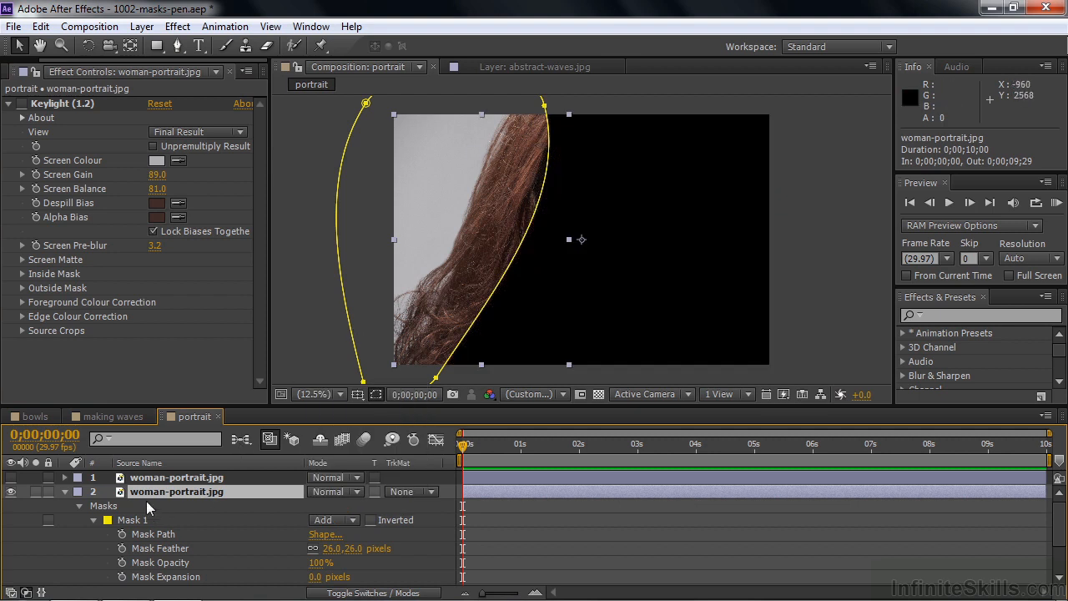
Toggle Keylight (1.2) on the masked second portrait layer to compare the hair with and without keying, leaving the effect on.
{"action": "left_click", "coordinate": [21, 104]}
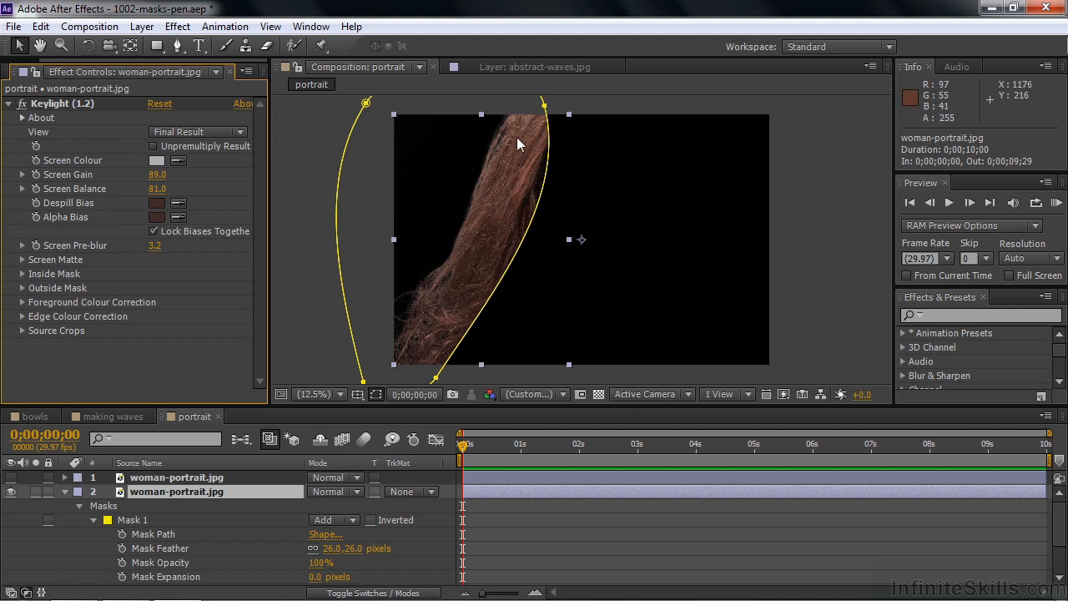
{"action": "left_click", "coordinate": [26, 105]}
{"action": "left_click", "coordinate": [26, 105]}
{"action": "left_click", "coordinate": [26, 106]}
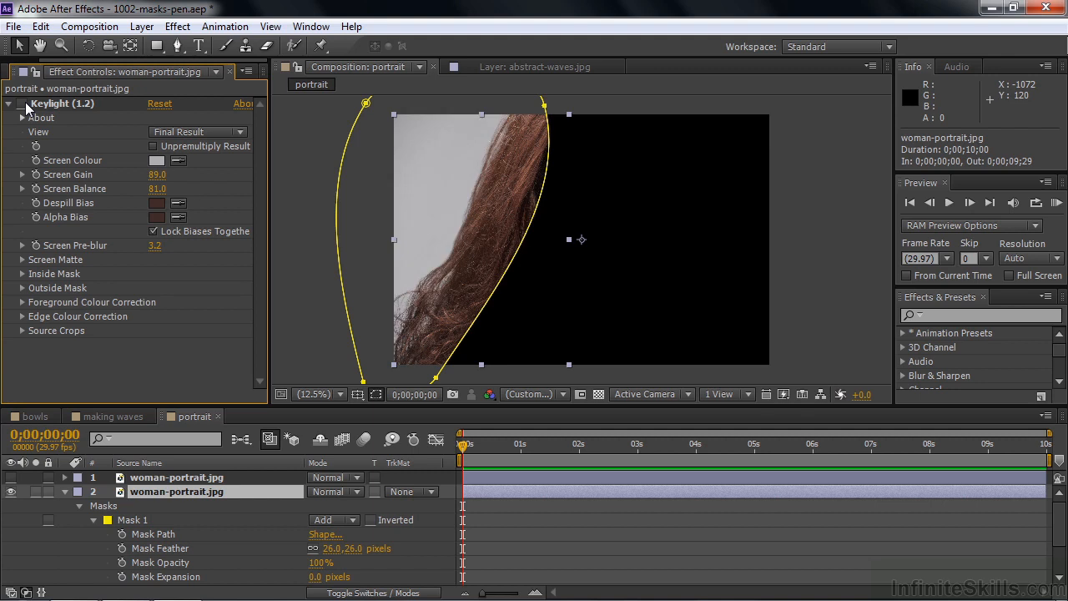
{"action": "left_click", "coordinate": [26, 106]}
{"action": "left_click", "coordinate": [26, 106]}
{"action": "left_click", "coordinate": [26, 106]}
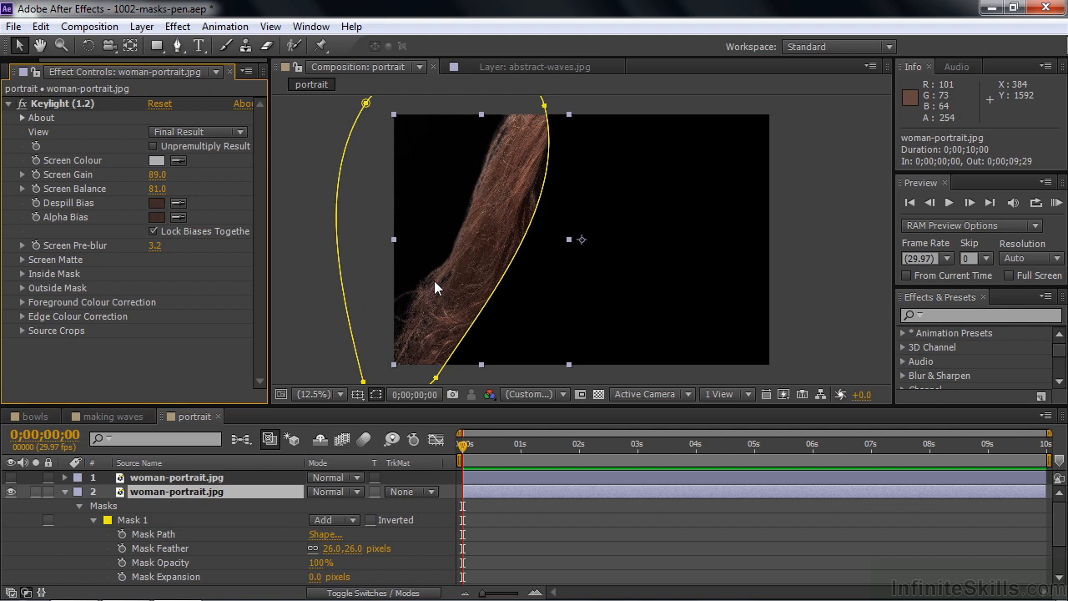
Hide and collapse the second portrait layer, and show the third woman-portrait.jpg layer with its mask settings expanded.
{"action": "left_click", "coordinate": [12, 493]}
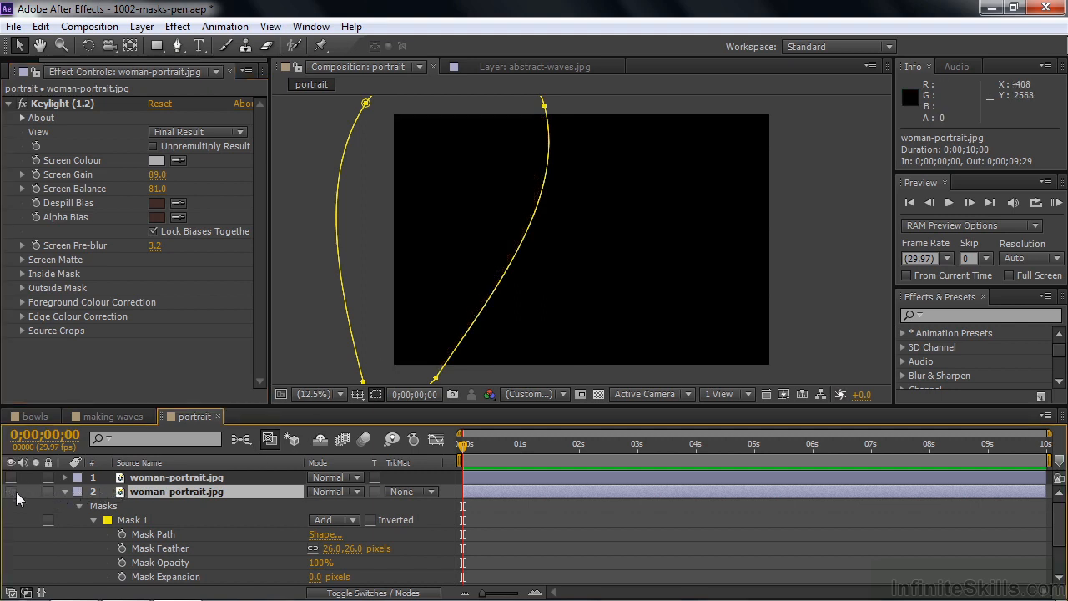
{"action": "left_click", "coordinate": [63, 491]}
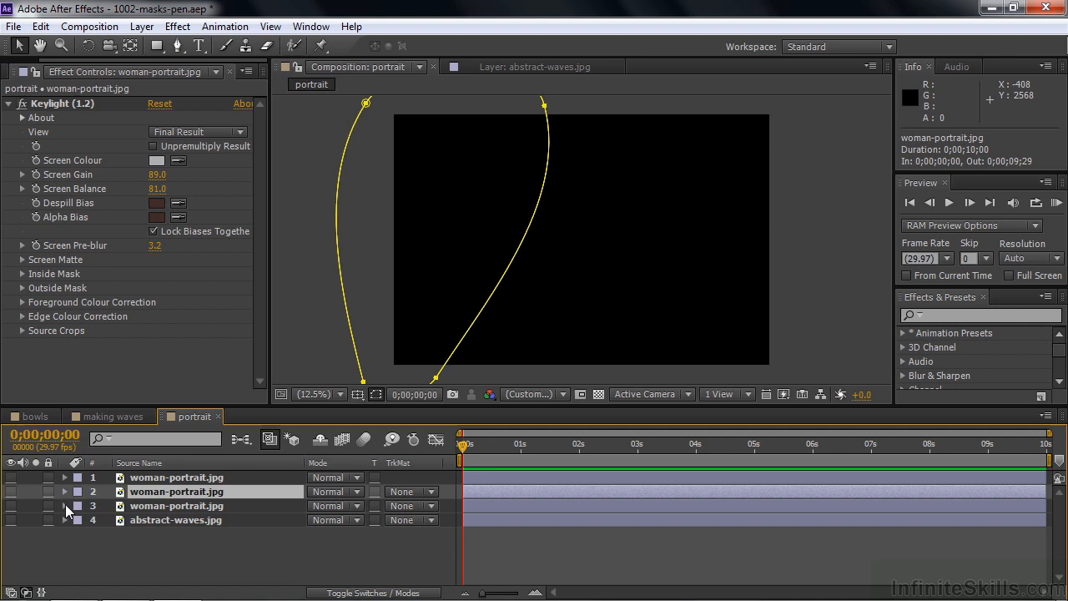
{"action": "left_click", "coordinate": [11, 506]}
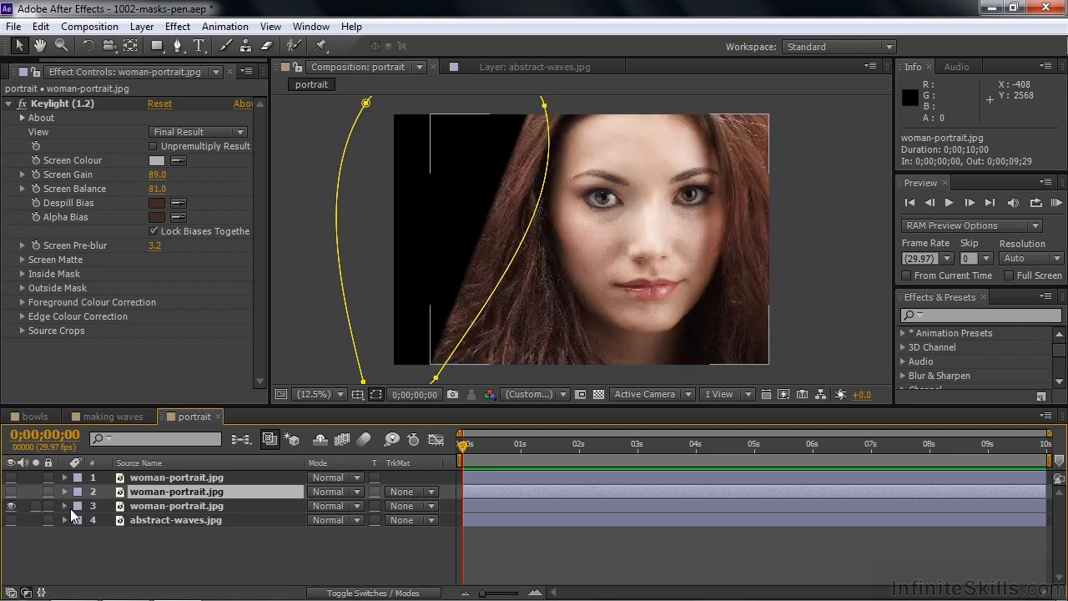
{"action": "left_click", "coordinate": [64, 506]}
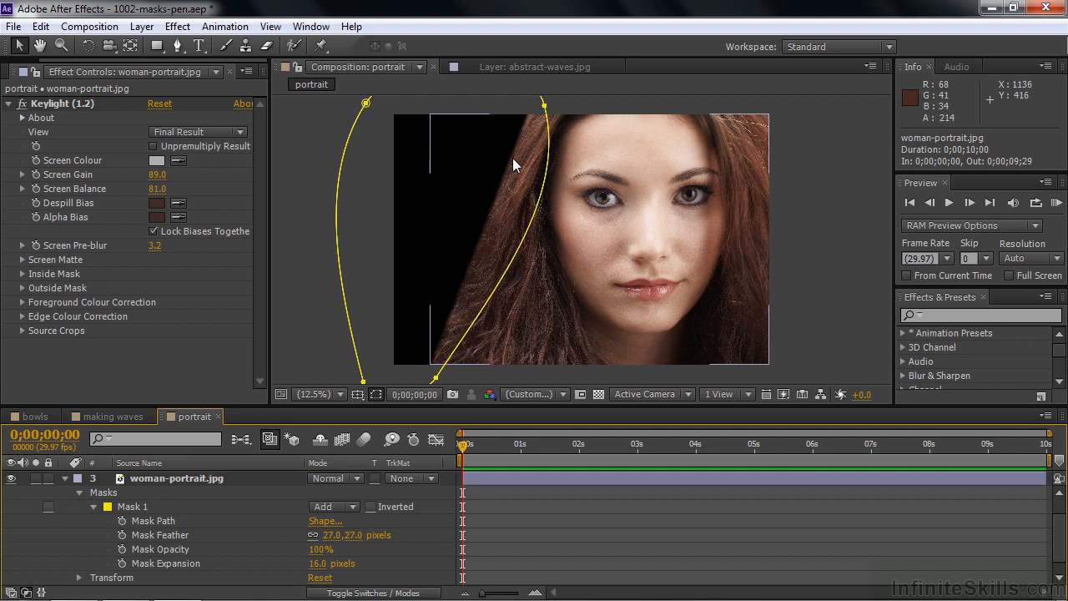
Set the third portrait layer's Mask 1 to None temporarily, show the second portrait layer above it, and return the mask to Add.
{"action": "left_click", "coordinate": [352, 507]}
{"action": "left_click", "coordinate": [350, 378]}
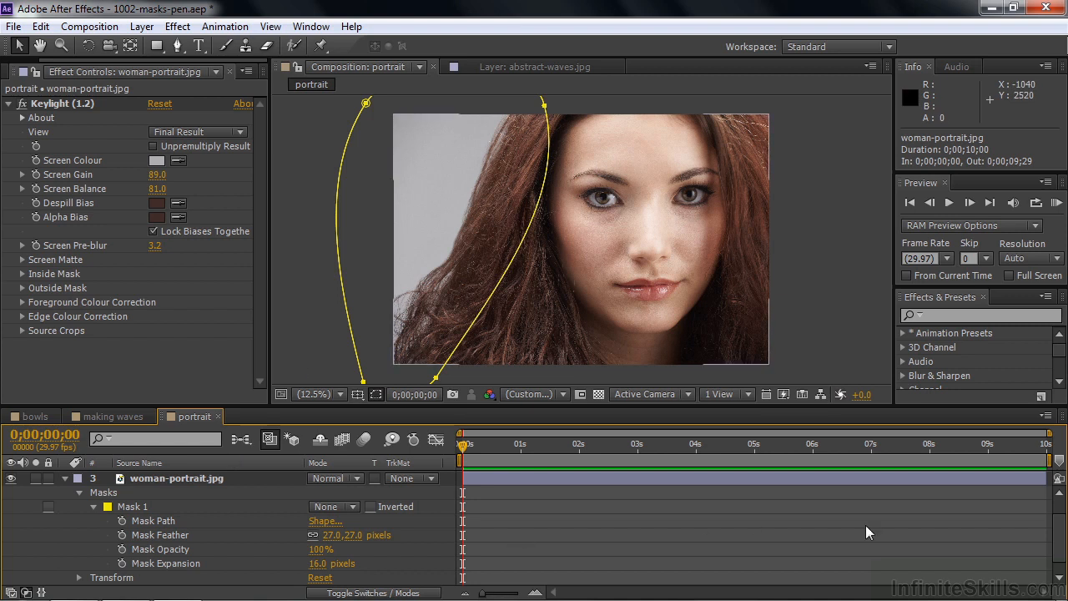
{"action": "left_click_drag", "start_coordinate": [1059, 543], "coordinate": [1059, 528]}
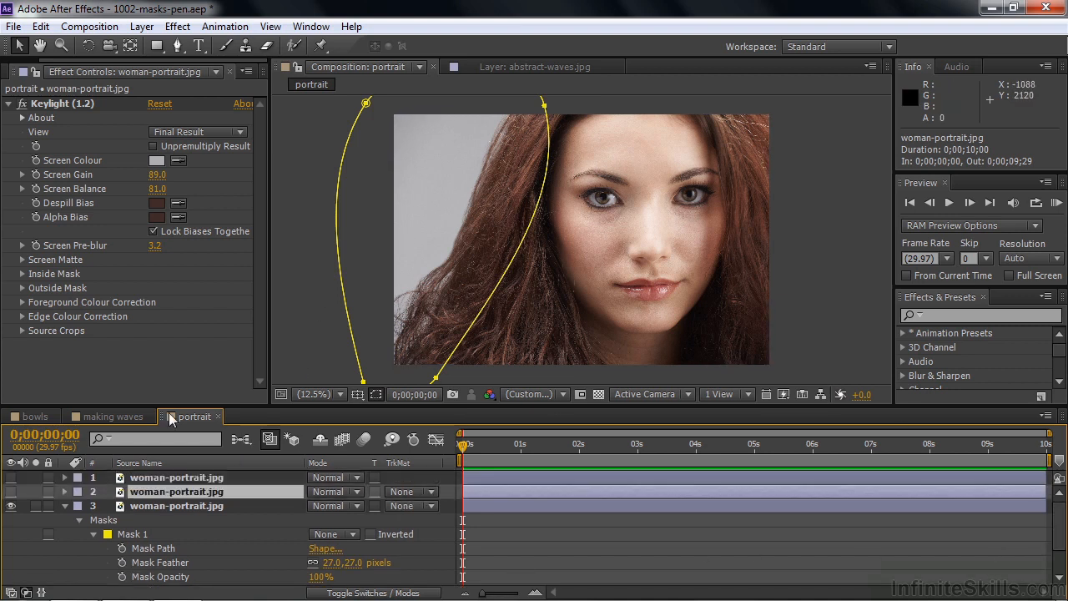
{"action": "left_click", "coordinate": [11, 492]}
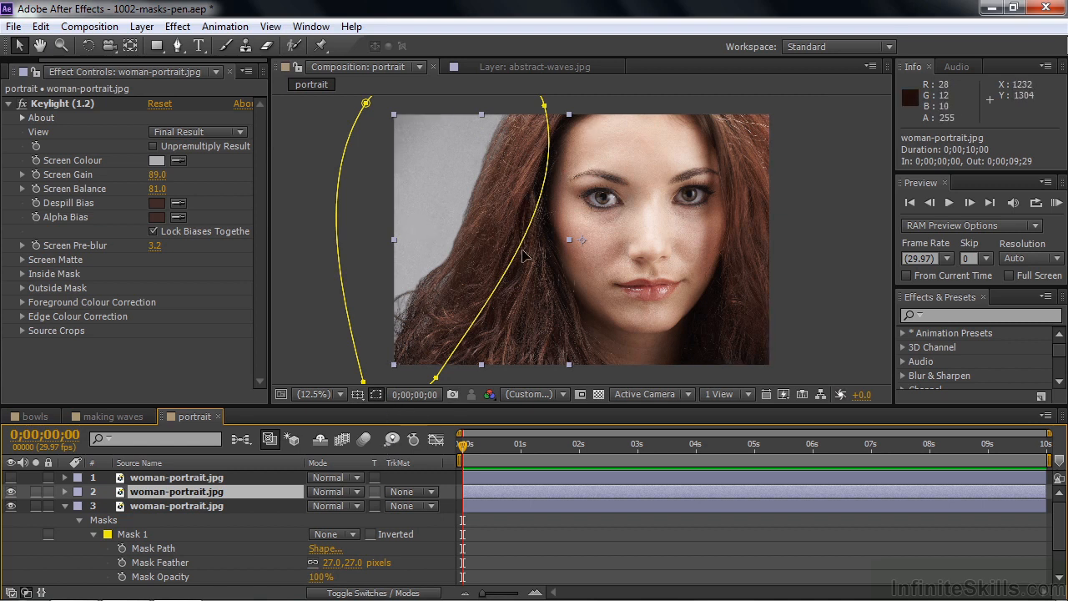
{"action": "left_click", "coordinate": [353, 534]}
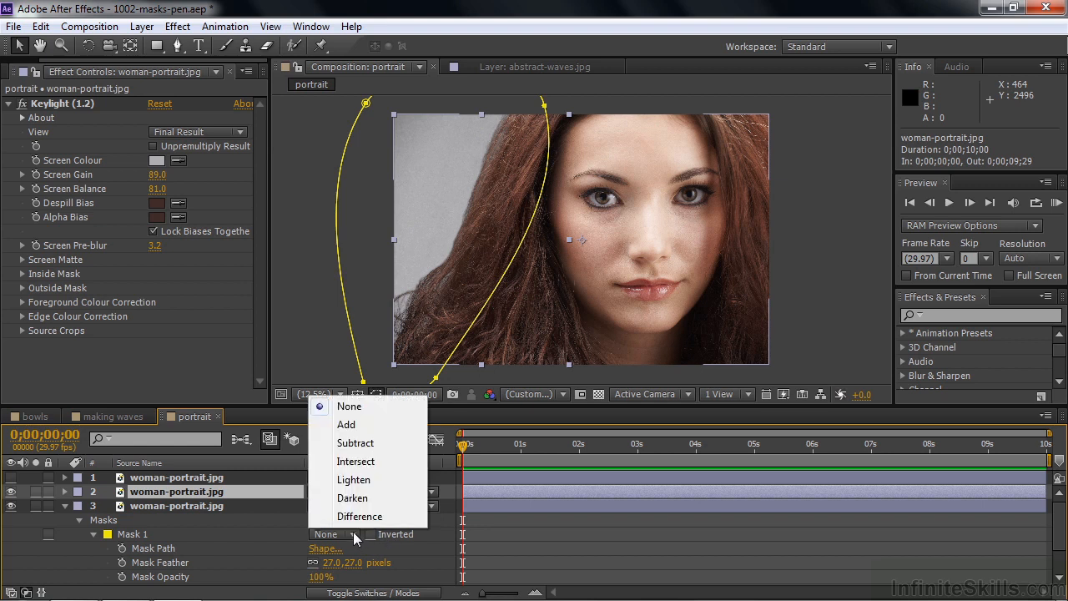
{"action": "left_click", "coordinate": [345, 424]}
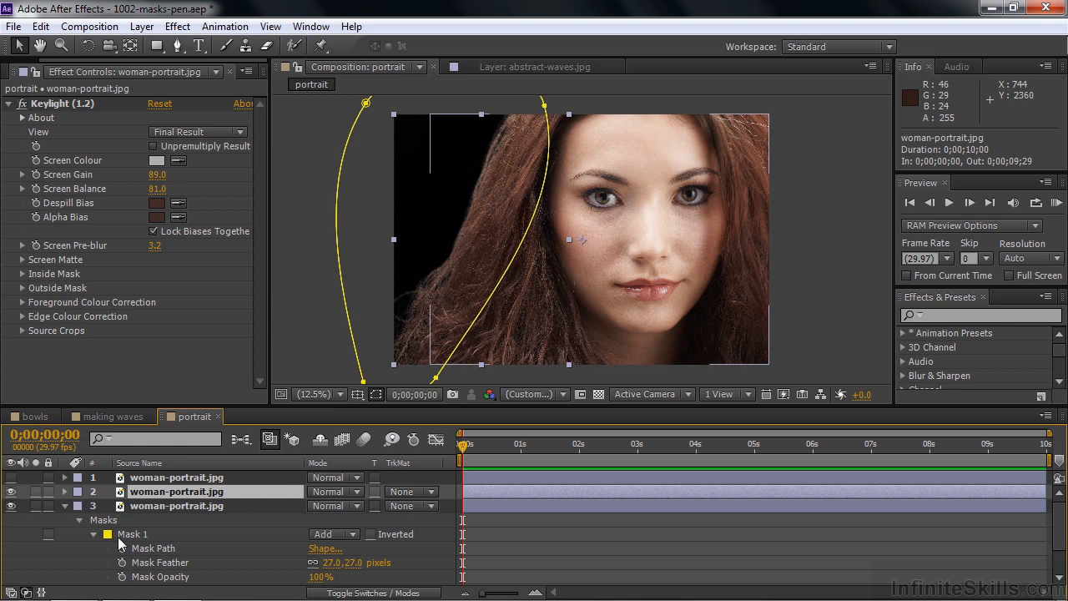
Hide the second portrait layer temporarily and select the third to inspect its mask outline along the hair.
{"action": "left_click", "coordinate": [11, 493]}
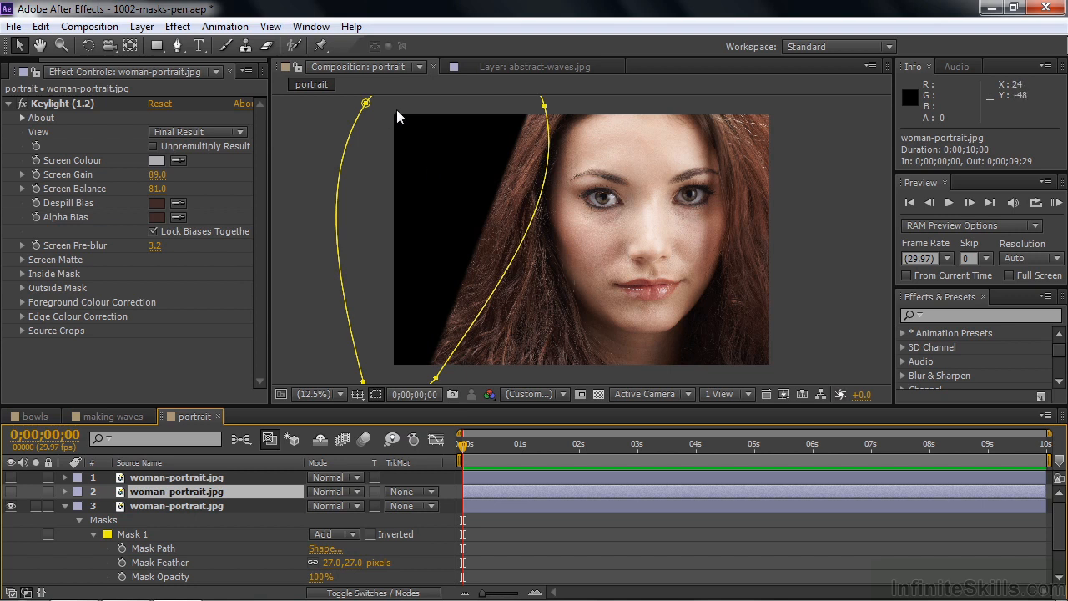
{"action": "left_click", "coordinate": [166, 504]}
{"action": "left_click", "coordinate": [166, 504]}
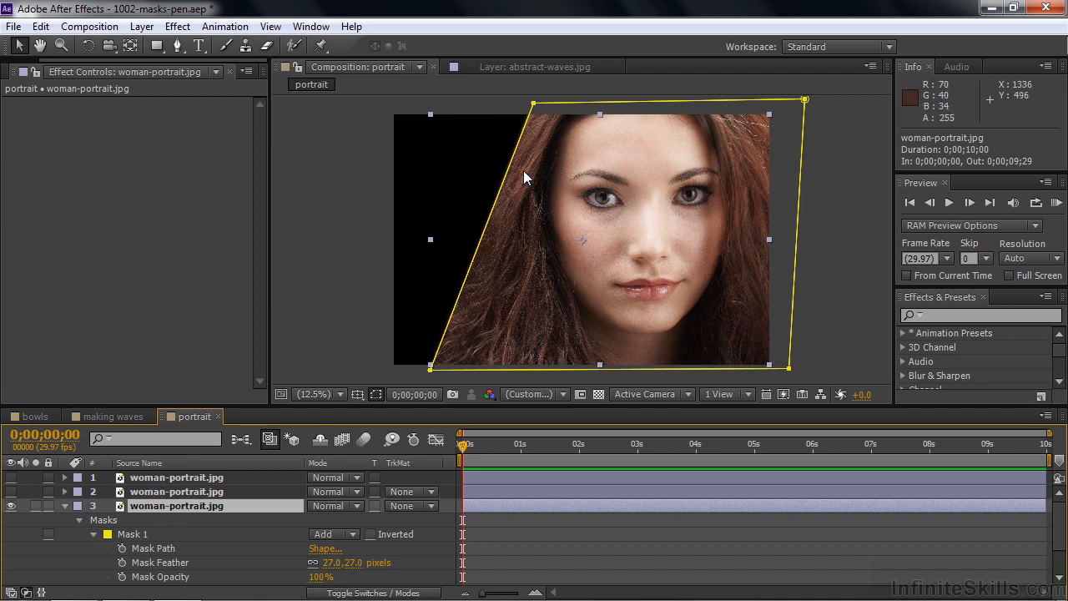
{"action": "left_click", "coordinate": [11, 492]}
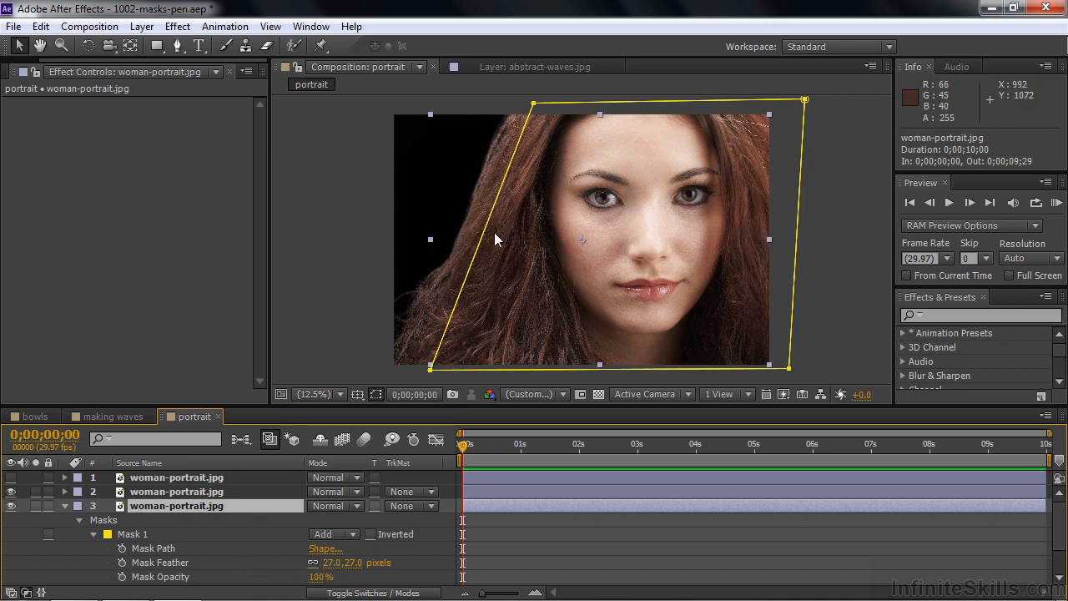
Collapse the third portrait layer and toggle the top portrait layer's visibility to compare the original with the composite, leaving it hidden.
{"action": "left_click", "coordinate": [64, 506]}
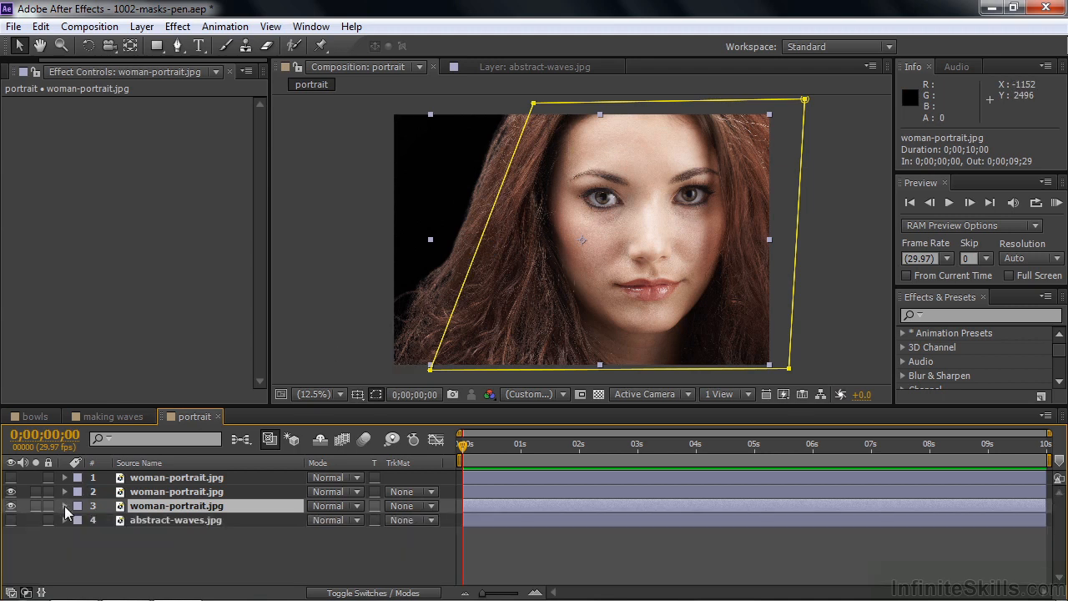
{"action": "left_click", "coordinate": [11, 478]}
{"action": "left_click", "coordinate": [11, 477]}
{"action": "left_click", "coordinate": [12, 479]}
{"action": "left_click", "coordinate": [12, 479]}
Deselect all layers and show the abstract-waves.jpg layer behind the masked portrait.
{"action": "key", "text": "ctrl+shift+a"}
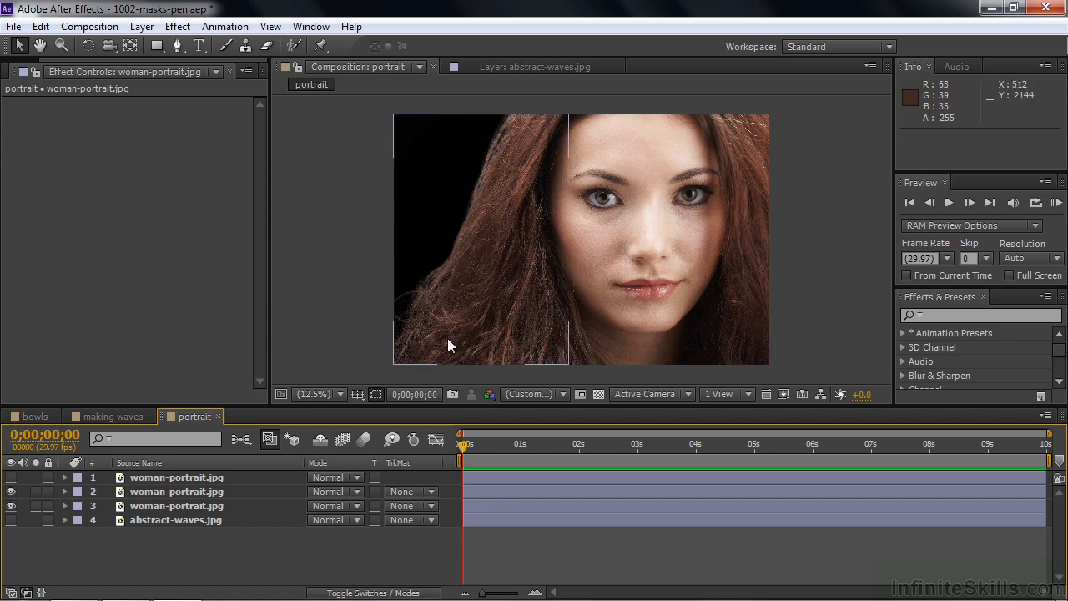
{"action": "left_click", "coordinate": [11, 520]}
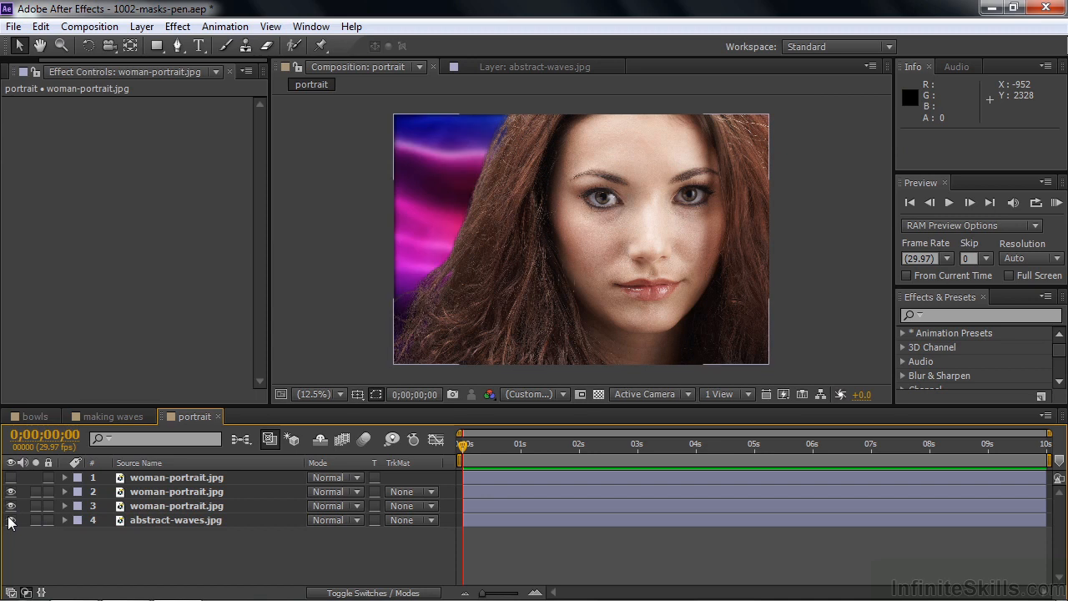